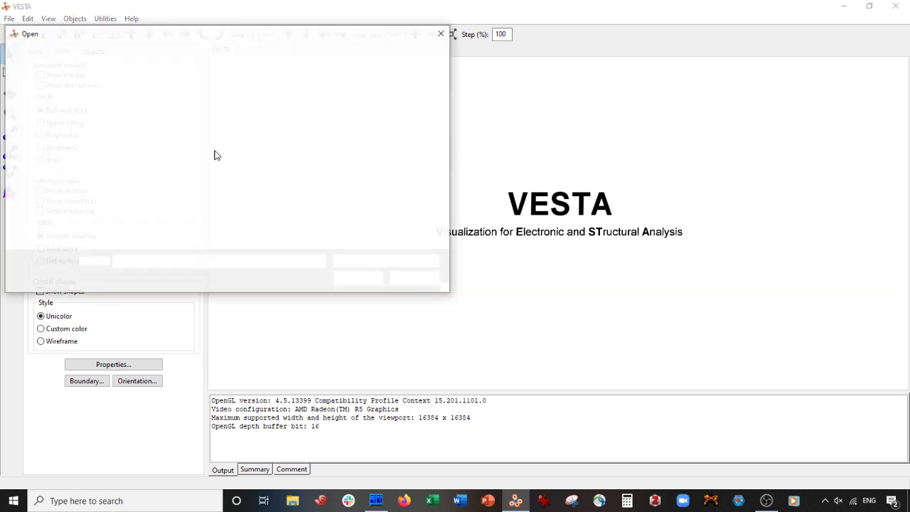
# Step: Open TiO2_rutile.vasp and pick the central titanium atom and a bonded oxygen atom to read their data
pyautogui.doubleClick(151, 108)
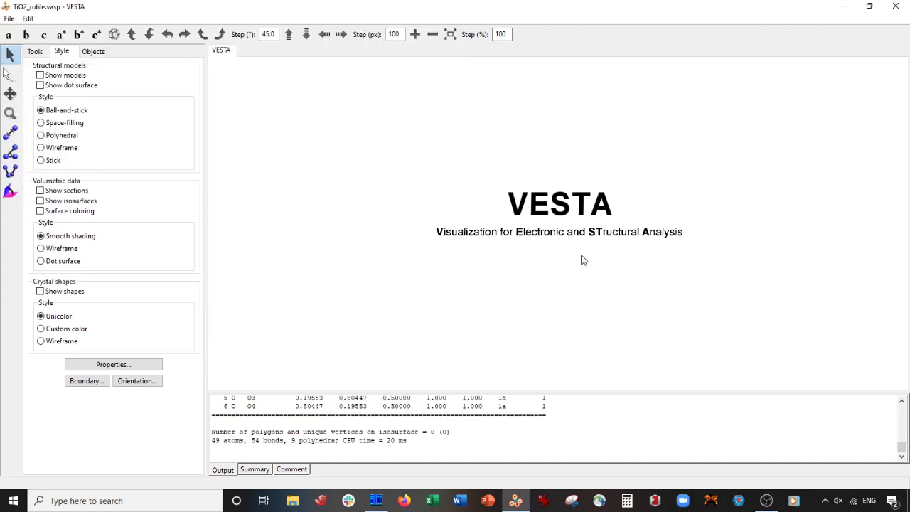
pyautogui.moveTo(640, 244); pyautogui.dragTo(539, 184)
pyautogui.click(564, 222)
pyautogui.click(512, 174)
pyautogui.moveTo(400, 252); pyautogui.dragTo(389, 244)
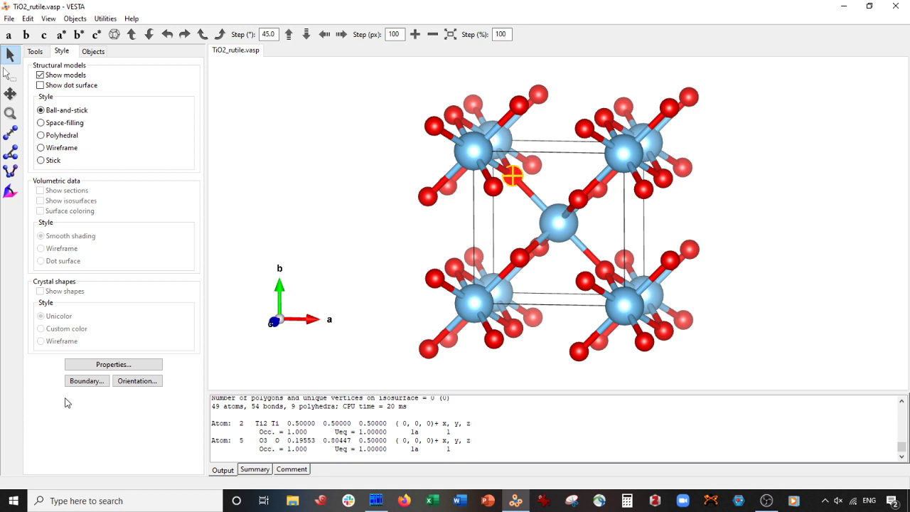
pyautogui.moveTo(300, 244); pyautogui.dragTo(302, 245)
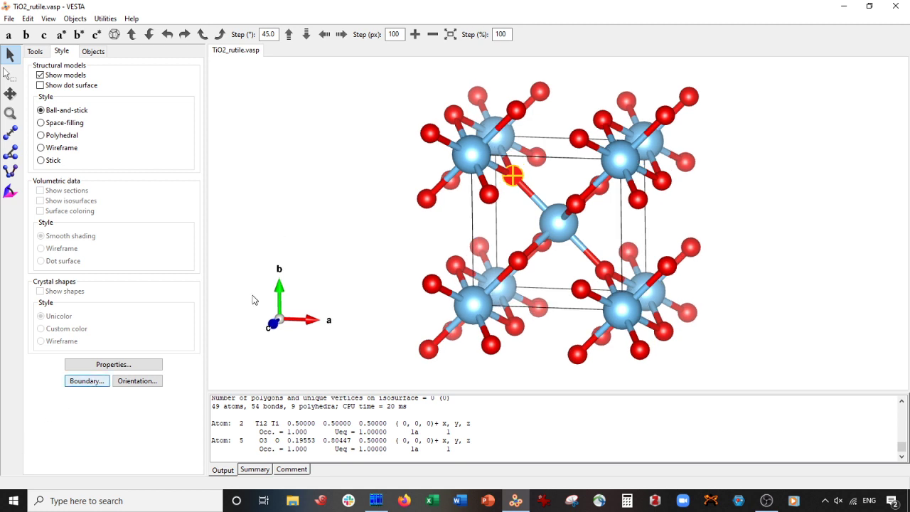
# Step: Extend the structure's boundary by setting the maximum x, y and z fractional coordinates to 4
pyautogui.click(82, 383)
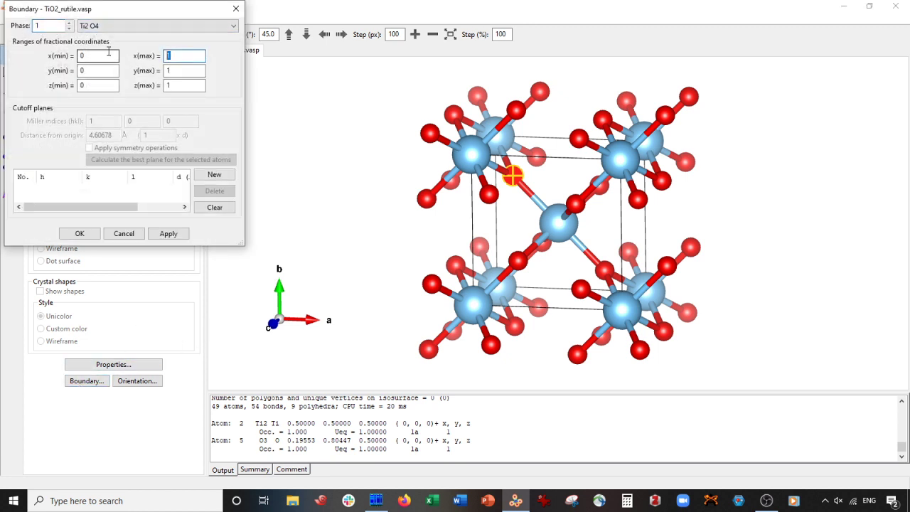
pyautogui.write('4')
pyautogui.doubleClick(178, 75)
pyautogui.write('4')
pyautogui.doubleClick(170, 86)
pyautogui.write('4')
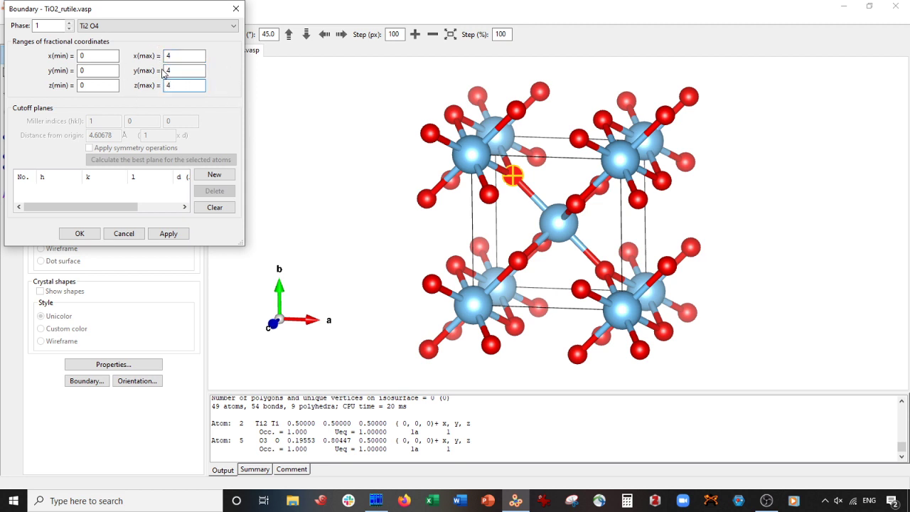
pyautogui.moveTo(519, 177)
pyautogui.mouseDown()
pyautogui.moveTo(562, 164)
pyautogui.moveTo(511, 176)
pyautogui.mouseUp()
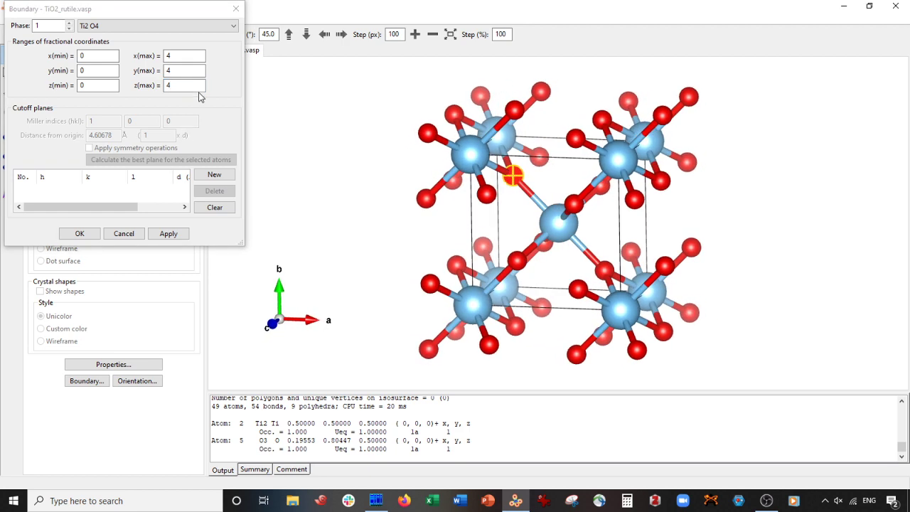
pyautogui.click(168, 233)
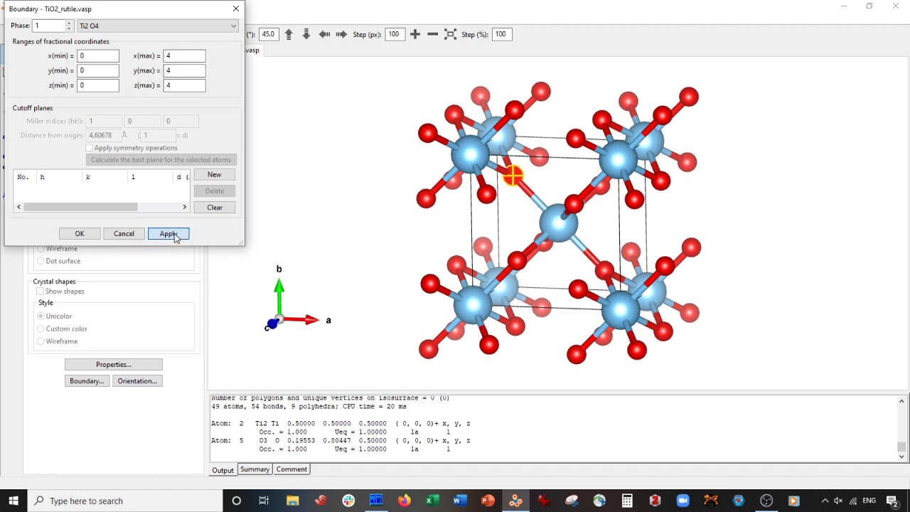
pyautogui.moveTo(417, 230); pyautogui.dragTo(475, 282)
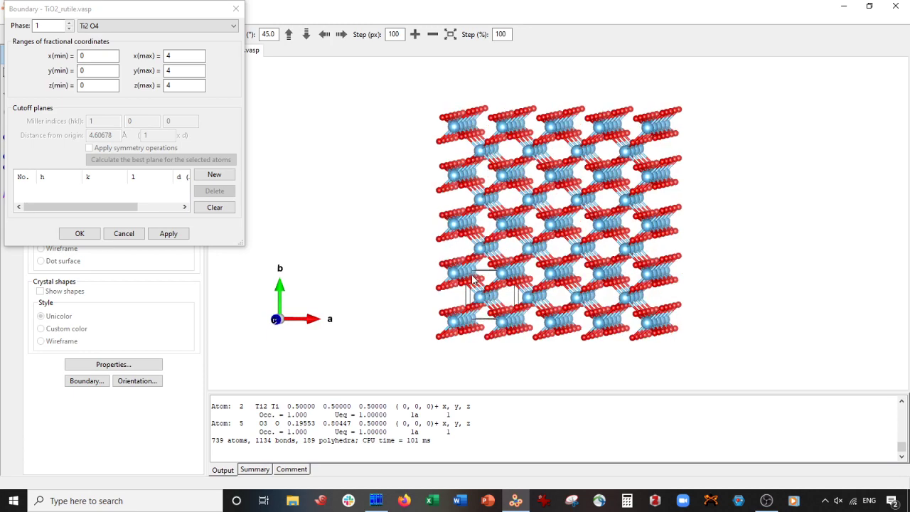
pyautogui.moveTo(500, 321); pyautogui.dragTo(476, 265)
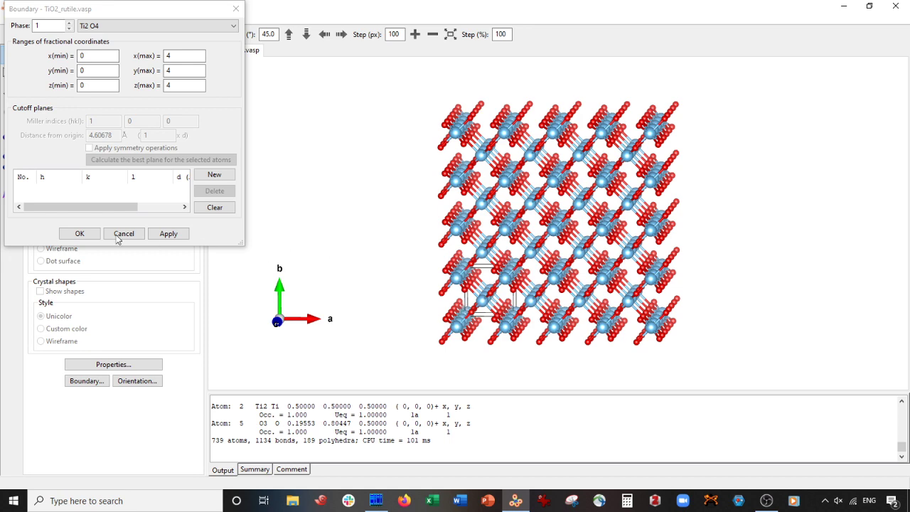
pyautogui.click(81, 234)
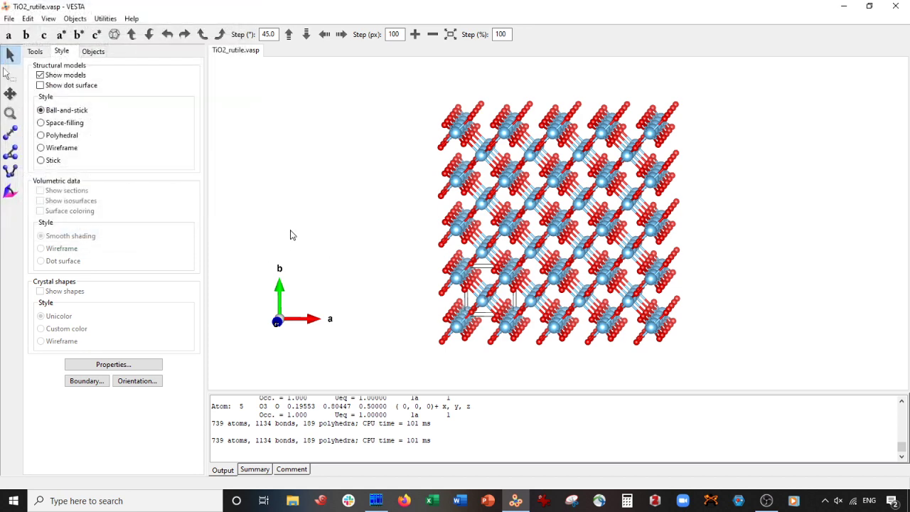
# Step: Align the view along the c axis and add a lattice plane with Miller indices 1 1 0
pyautogui.click(44, 36)
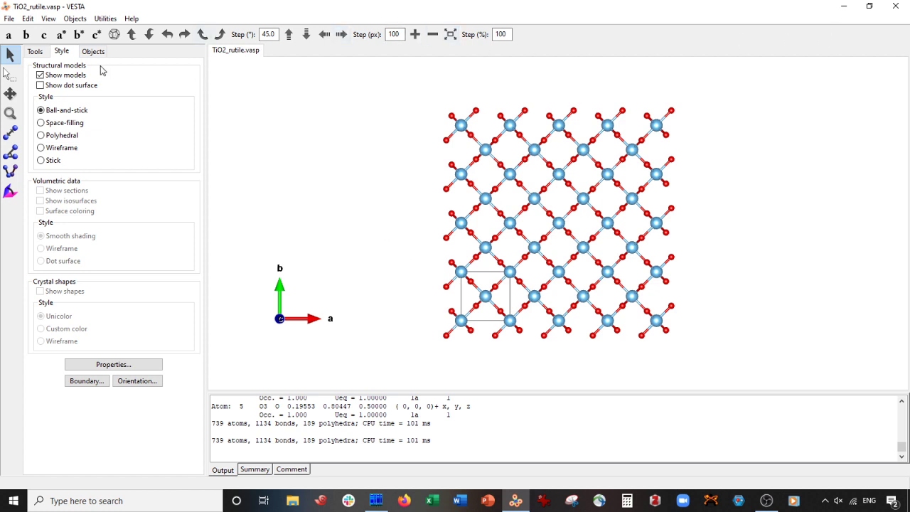
pyautogui.click(29, 19)
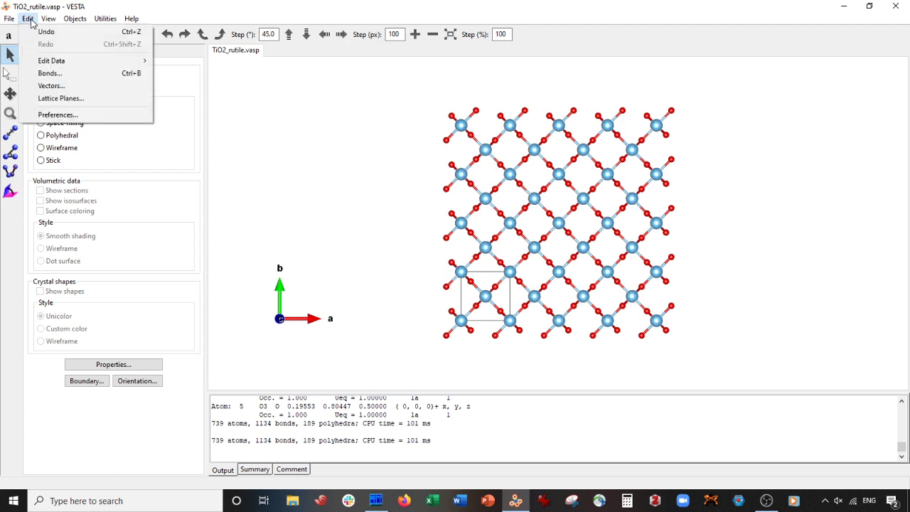
pyautogui.click(62, 99)
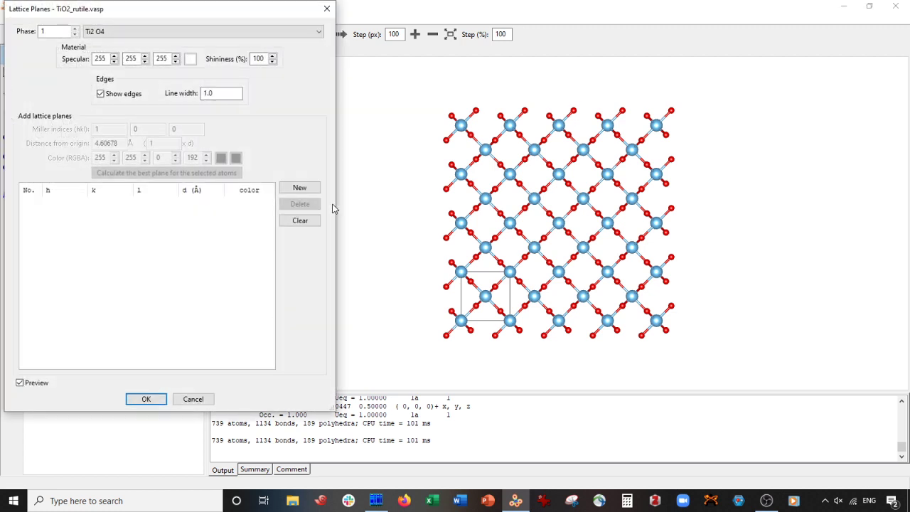
pyautogui.click(299, 188)
pyautogui.doubleClick(155, 129)
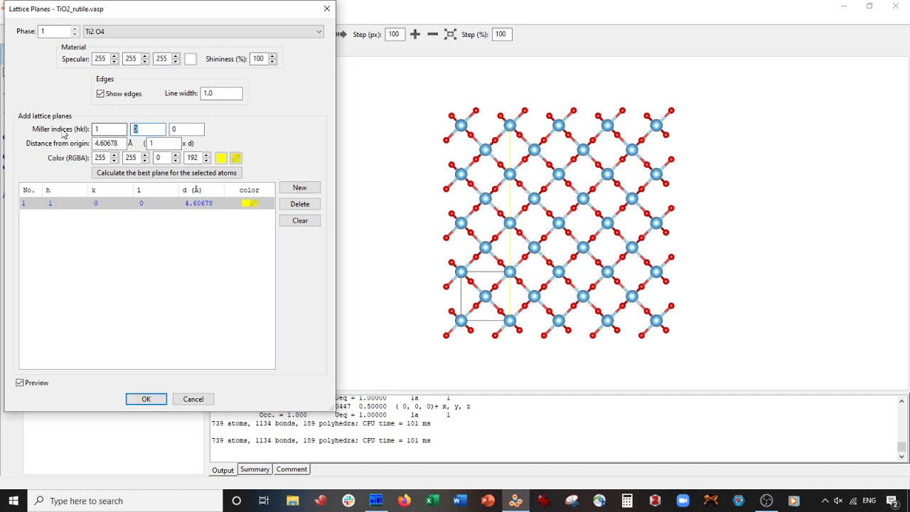
pyautogui.write('1')
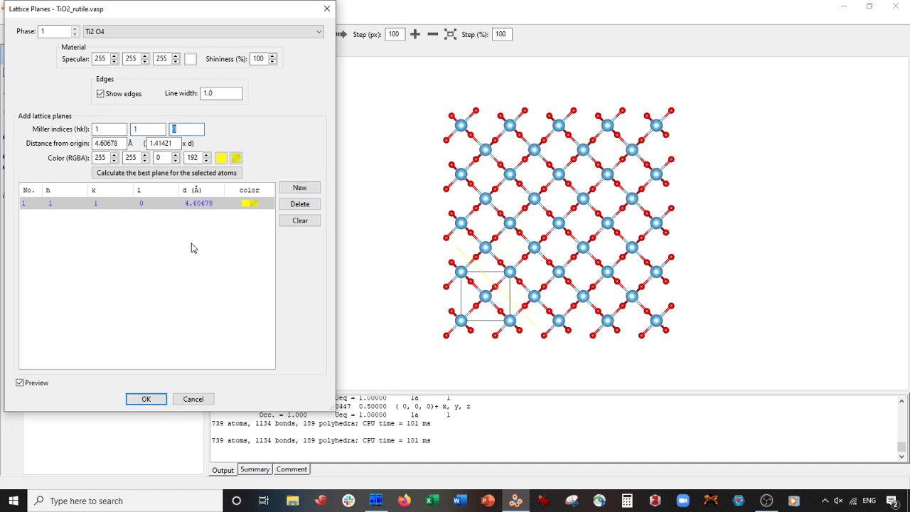
pyautogui.moveTo(498, 291); pyautogui.dragTo(498, 315)
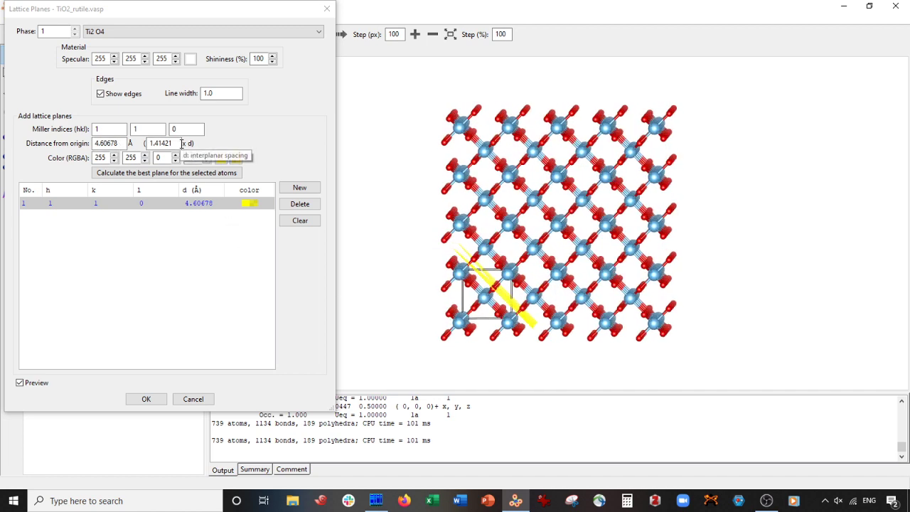
# Step: Set the (110) lattice plane's distance from the origin to 3 x d and inspect its position in the crystal
pyautogui.moveTo(178, 145); pyautogui.dragTo(132, 146)
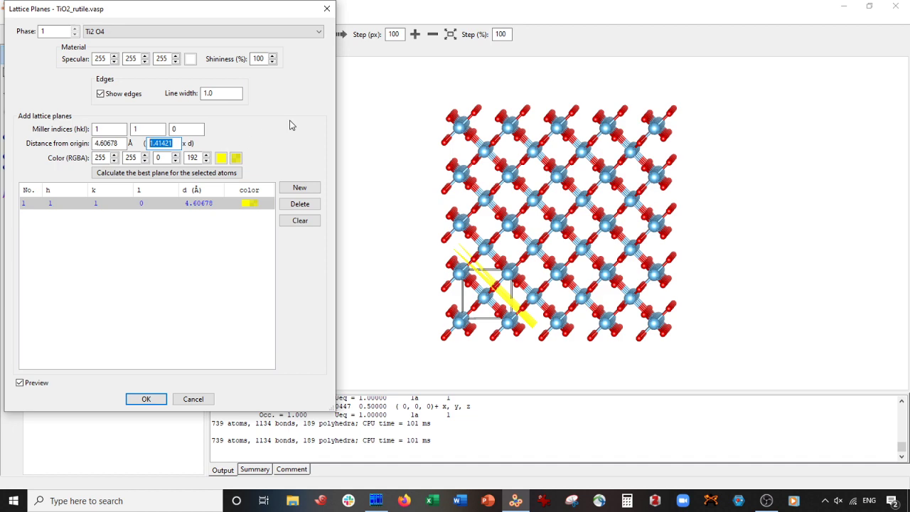
pyautogui.write('3')
pyautogui.press('Tab')
pyautogui.moveTo(762, 258); pyautogui.dragTo(760, 208)
pyautogui.scroll(3, 608, 311)
pyautogui.moveTo(608, 310); pyautogui.dragTo(672, 324)
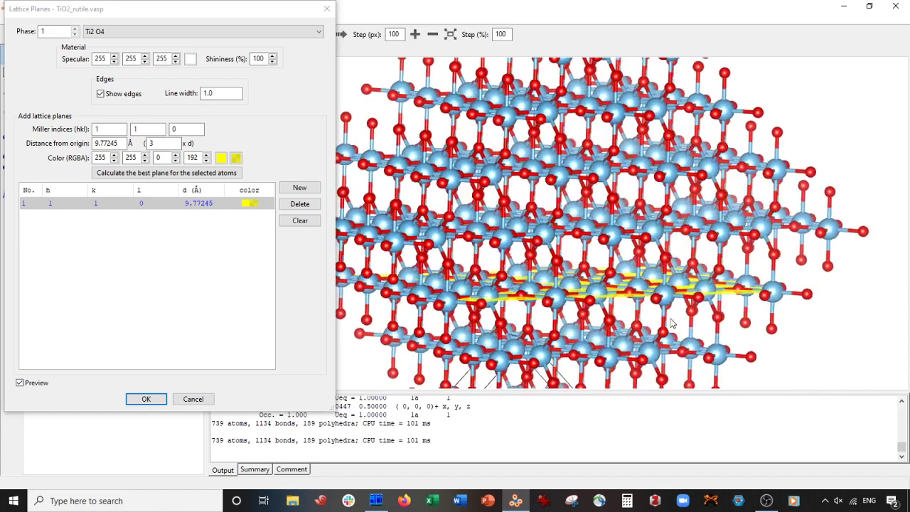
# Step: Pick a titanium atom on the (110) plane and another two layers above it to compare their coordinates
pyautogui.click(661, 299)
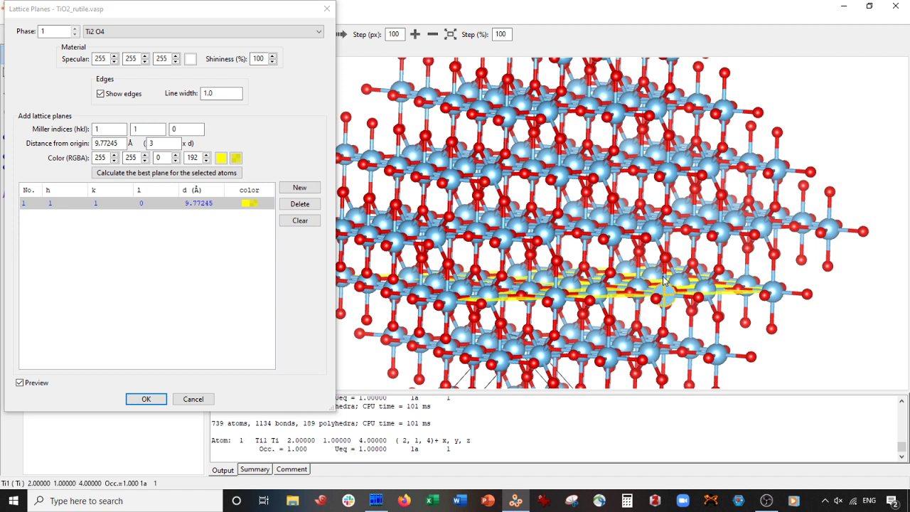
pyautogui.click(667, 171)
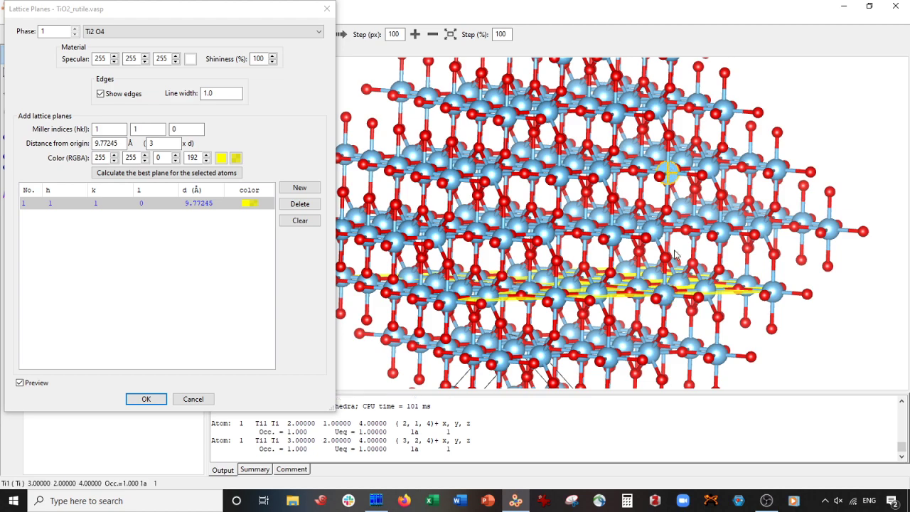
pyautogui.moveTo(681, 259); pyautogui.dragTo(625, 279)
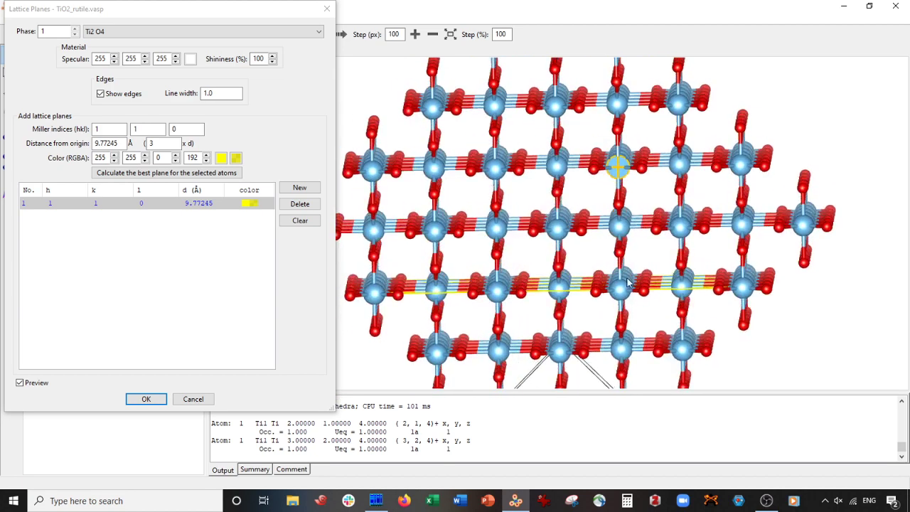
pyautogui.moveTo(615, 168)
pyautogui.mouseDown()
pyautogui.moveTo(622, 185)
pyautogui.moveTo(612, 181)
pyautogui.mouseUp()
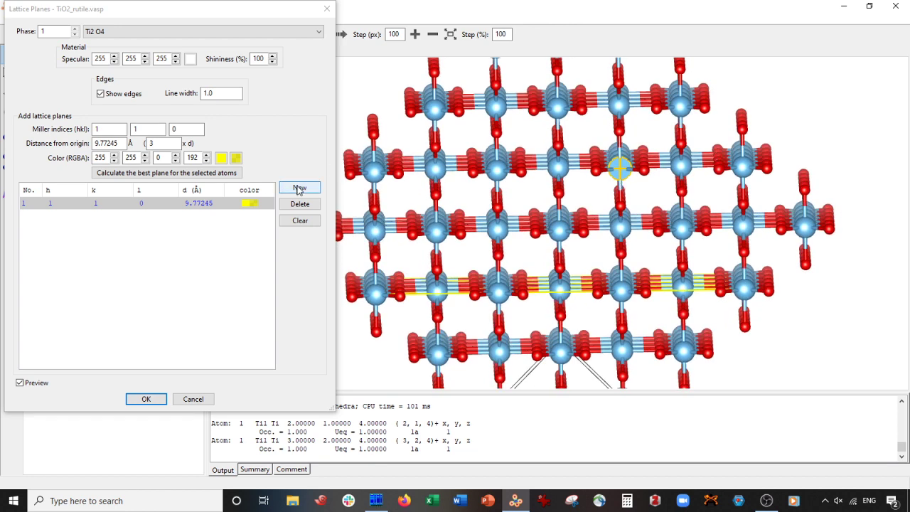
# Step: Add a second (110) lattice plane at a distance of 5 x d from the origin
pyautogui.click(300, 189)
pyautogui.doubleClick(152, 143)
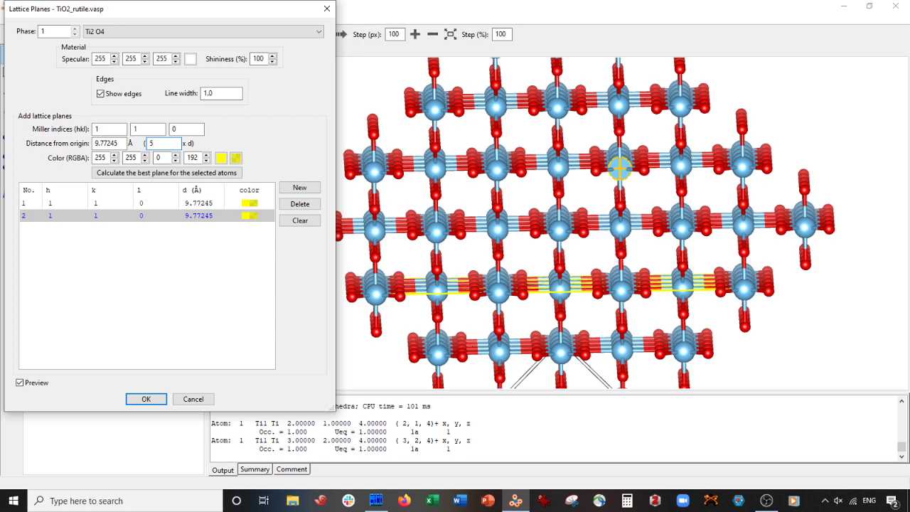
pyautogui.write('5')
pyautogui.press('Tab')
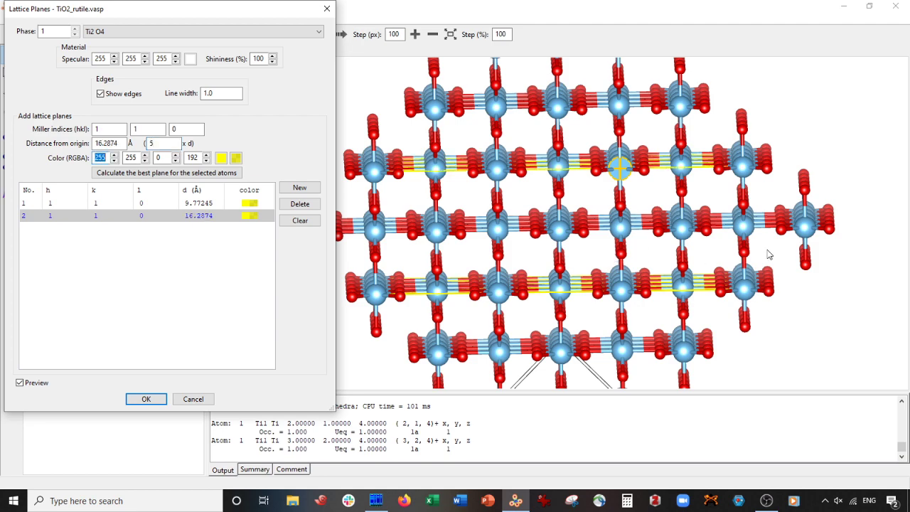
pyautogui.moveTo(684, 257)
pyautogui.mouseDown()
pyautogui.moveTo(704, 235)
pyautogui.moveTo(683, 253)
pyautogui.mouseUp()
pyautogui.moveTo(626, 221); pyautogui.dragTo(632, 226)
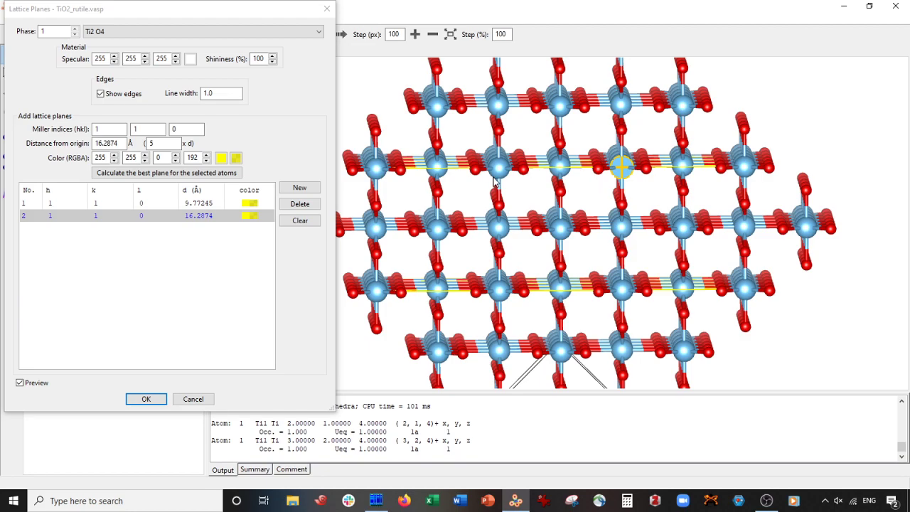
pyautogui.moveTo(572, 241); pyautogui.dragTo(540, 232)
# Step: Add a third lattice plane and colour it dark green (0, 128, 0)
pyautogui.click(299, 187)
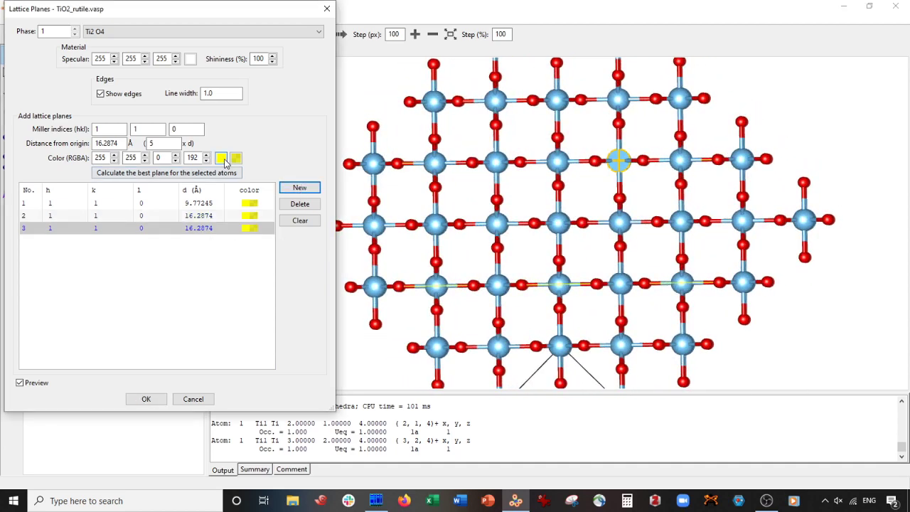
pyautogui.click(222, 158)
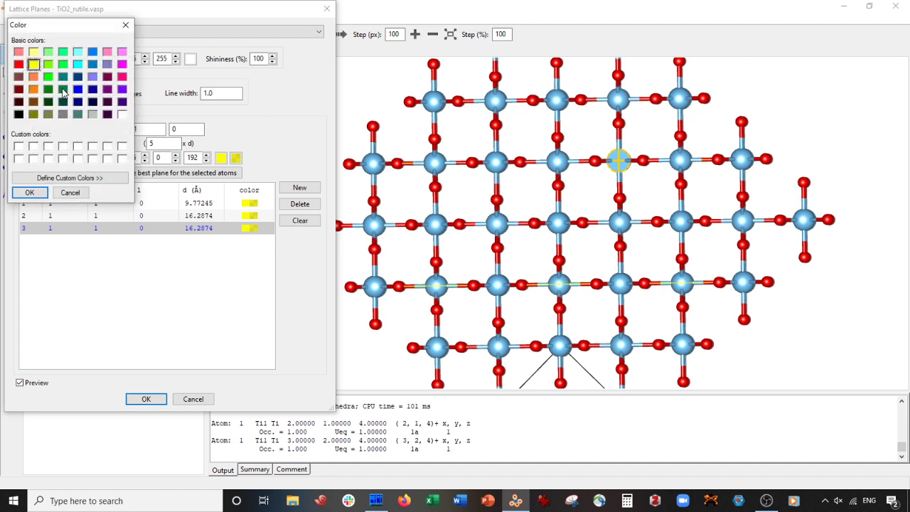
pyautogui.click(47, 89)
pyautogui.click(29, 192)
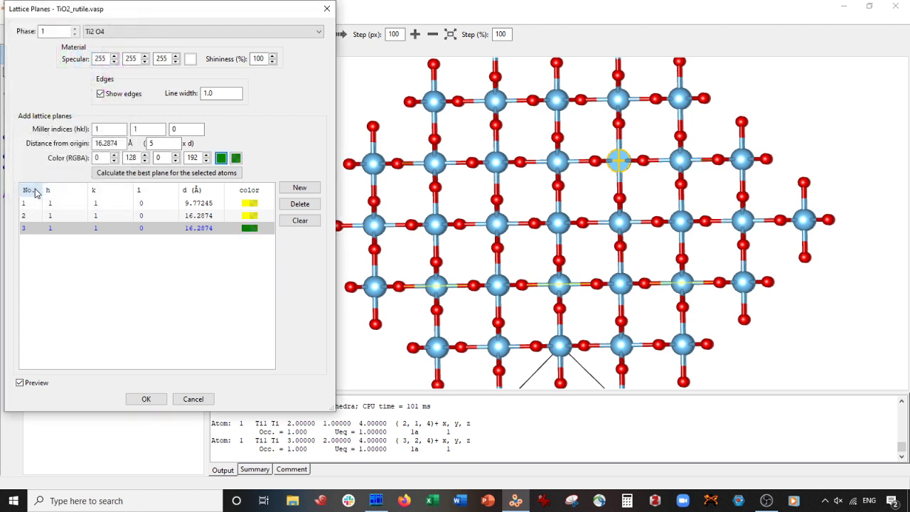
# Step: Give the green lattice plane Miller indices 0 0 1 and a distance of 3 x d from the origin
pyautogui.write('0')
pyautogui.press('Tab')
pyautogui.write('0')
pyautogui.press('Tab')
pyautogui.write('1')
pyautogui.press('Tab')
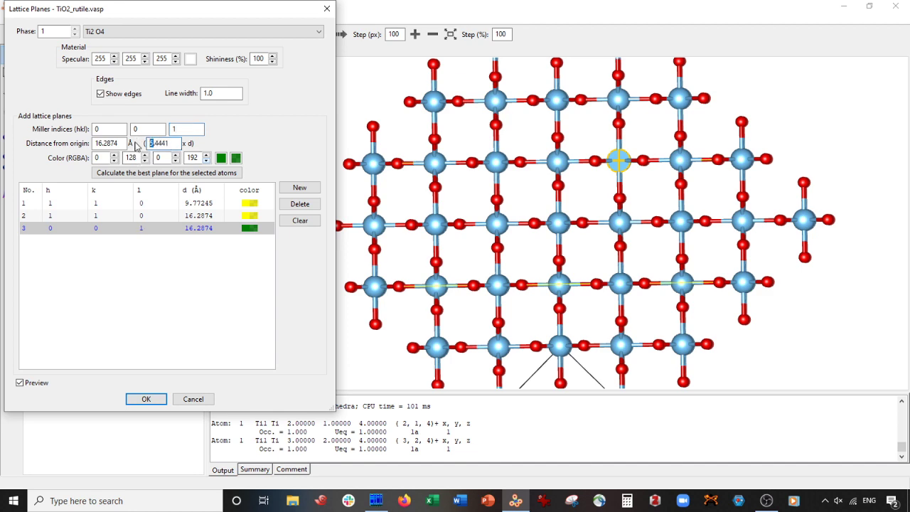
pyautogui.write('3')
pyautogui.press('Tab')
pyautogui.moveTo(465, 211); pyautogui.dragTo(621, 158)
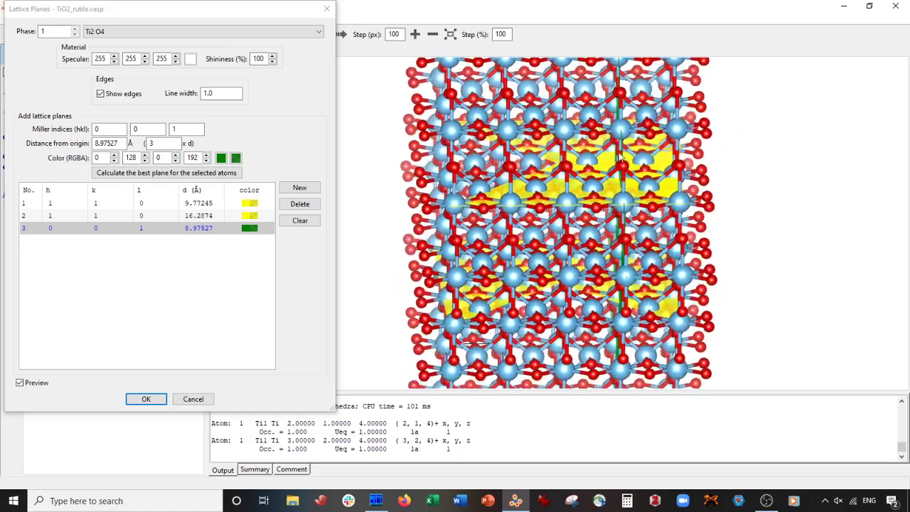
pyautogui.moveTo(605, 200); pyautogui.dragTo(603, 169)
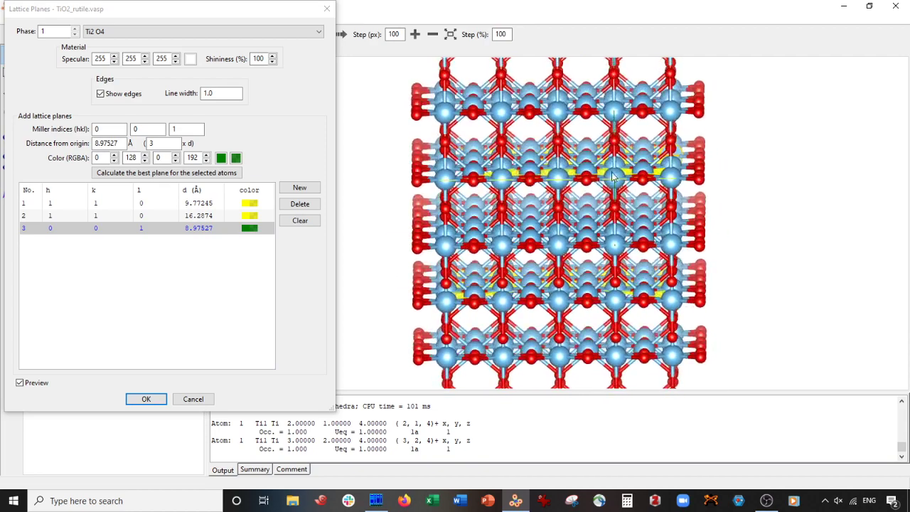
pyautogui.moveTo(561, 180); pyautogui.dragTo(563, 206)
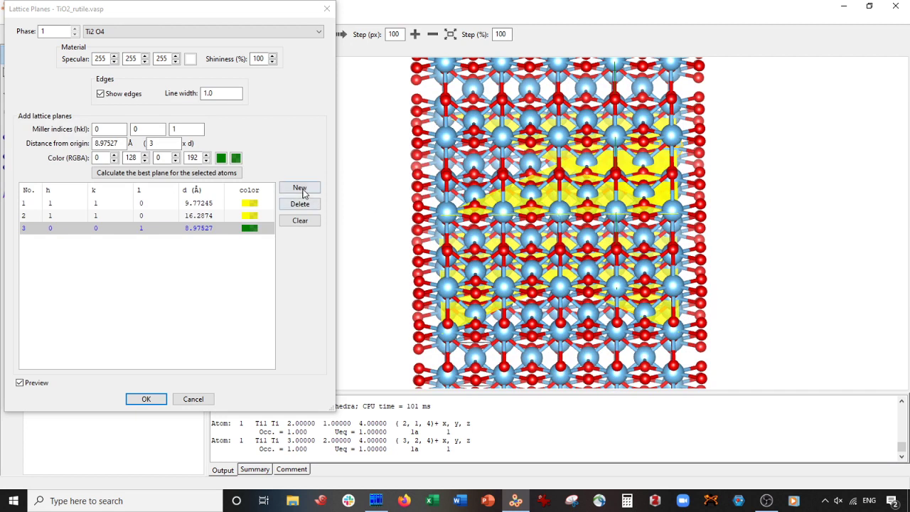
# Step: Add a fourth, green (001) lattice plane at a distance of 4 x d and inspect it in the crystal
pyautogui.click(301, 189)
pyautogui.doubleClick(172, 143)
pyautogui.write('4')
pyautogui.press('Tab')
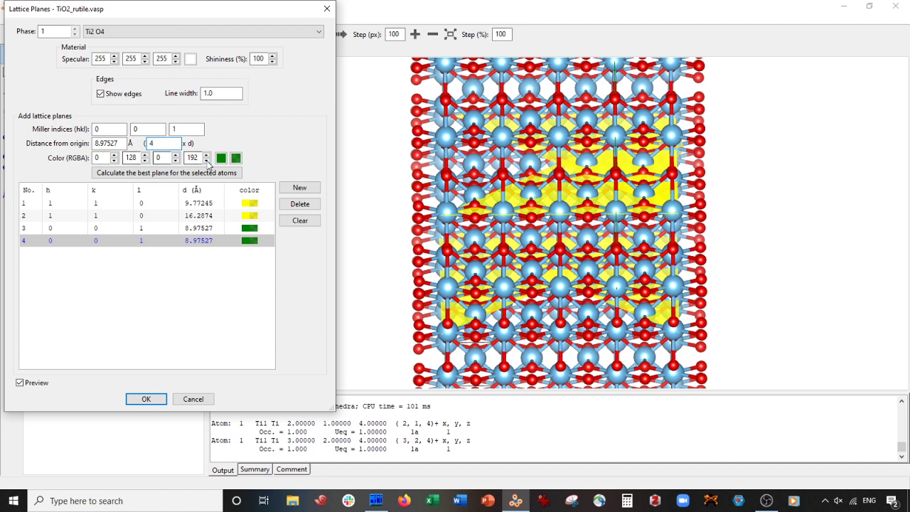
pyautogui.moveTo(458, 192); pyautogui.dragTo(651, 198)
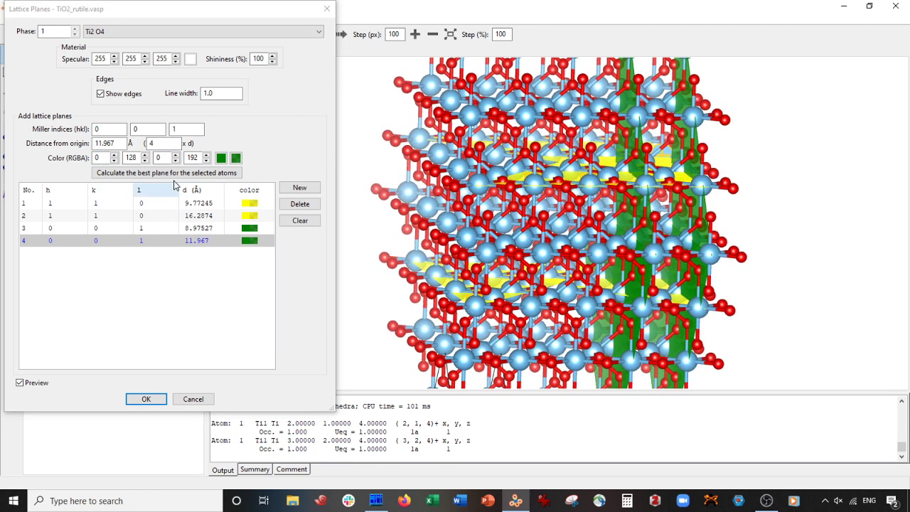
# Step: Set the fourth lattice plane's distance from the origin to 2 x d
pyautogui.doubleClick(163, 143)
pyautogui.write('2')
pyautogui.press('Return')
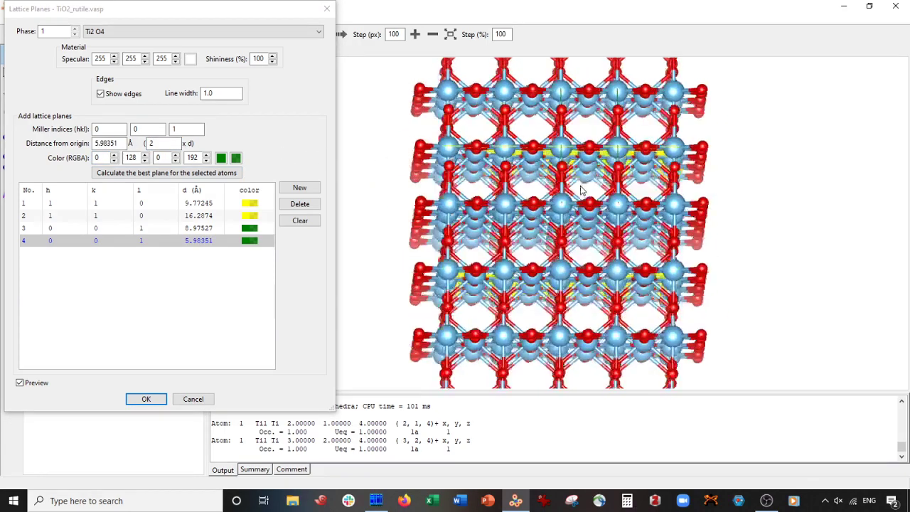
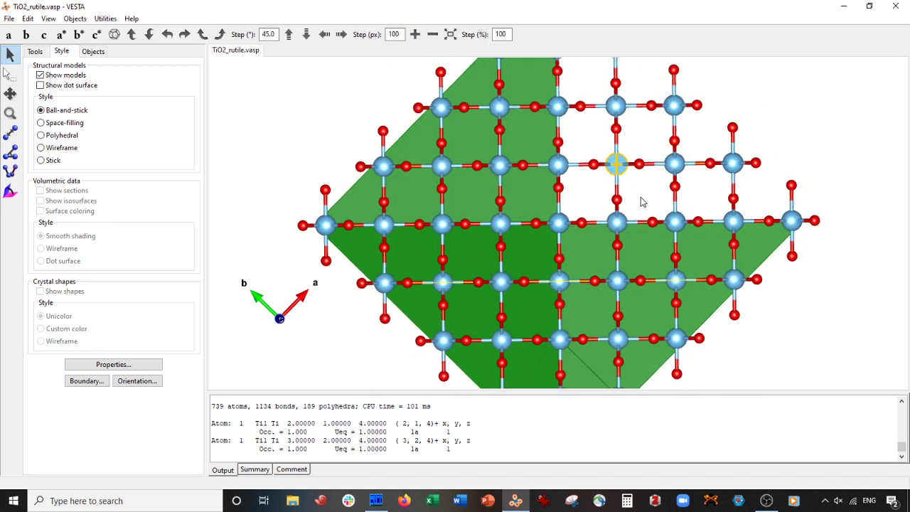
# Step: Delete all atoms above the upper and below the lower yellow (110) plane, keeping the three Ti layers between them
pyautogui.scroll(-5, 640, 202)
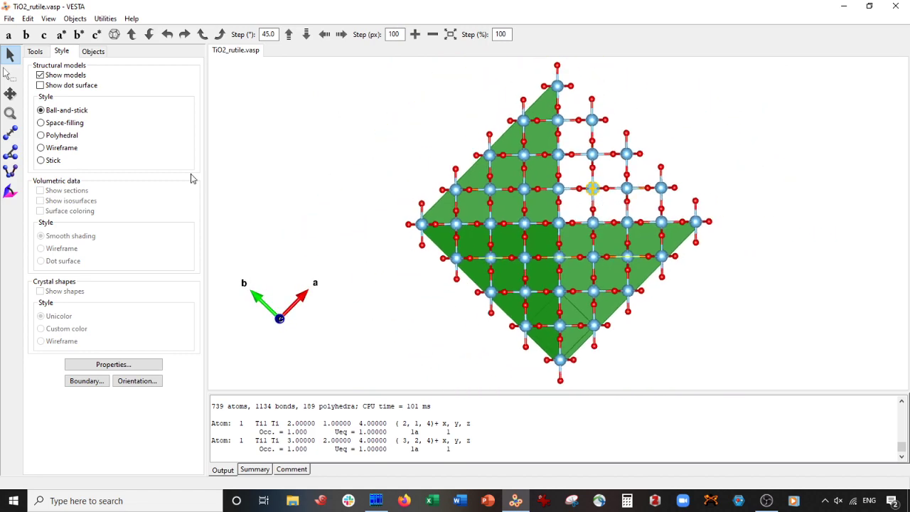
pyautogui.click(9, 73)
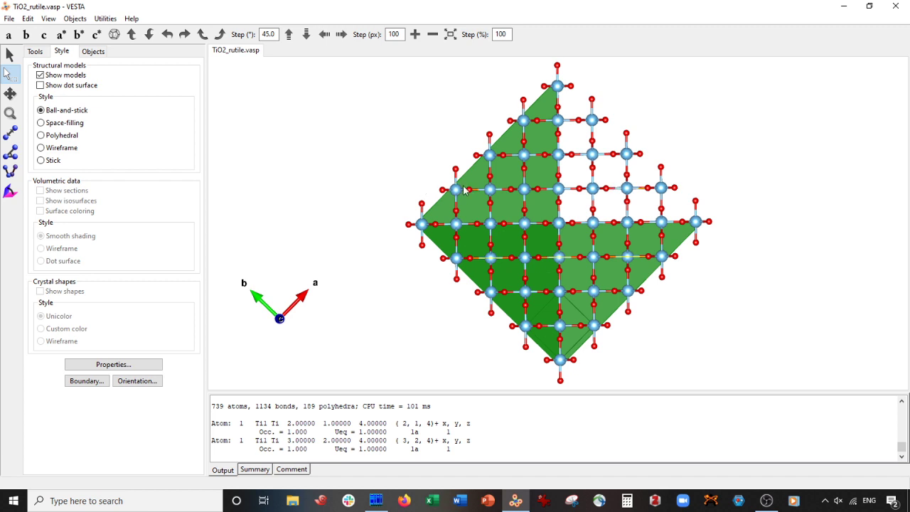
pyautogui.moveTo(432, 176); pyautogui.dragTo(700, 70)
pyautogui.press('Delete')
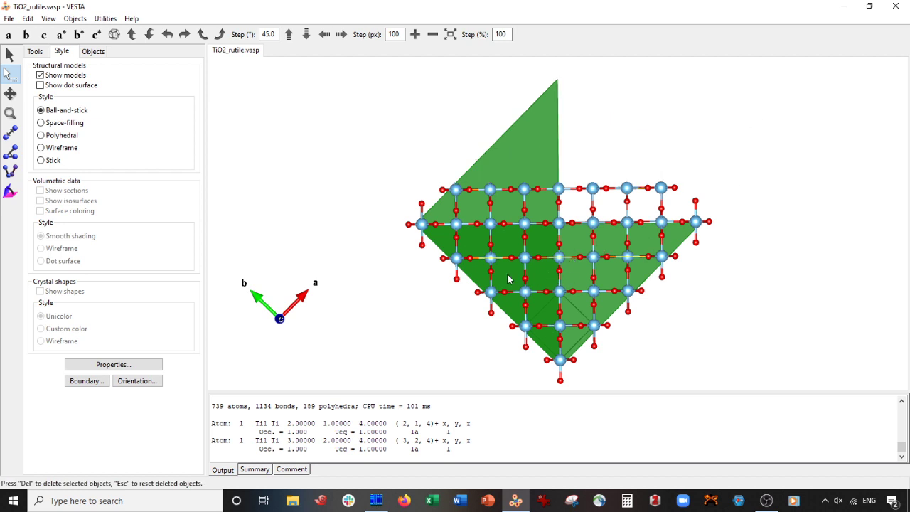
pyautogui.moveTo(453, 268); pyautogui.dragTo(709, 384)
pyautogui.press('Delete')
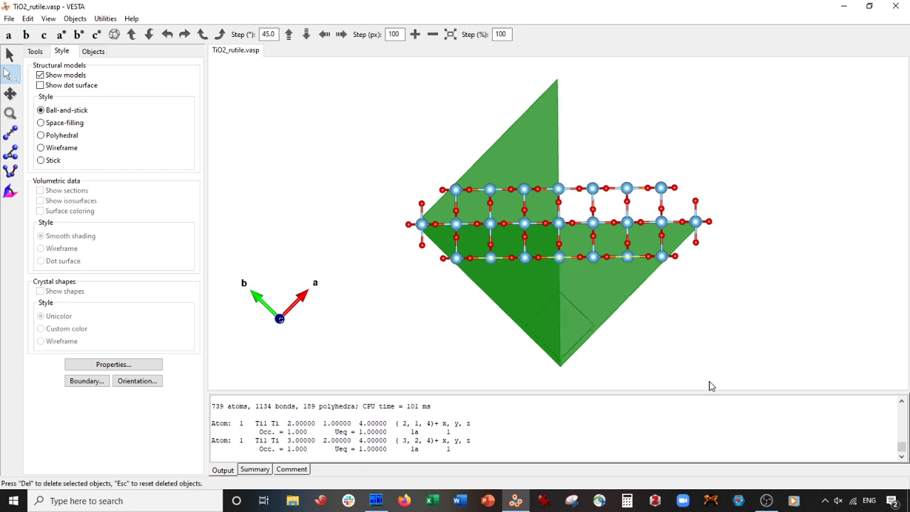
# Step: Rotate the crystal to a side view along the green (001) planes and delete all atoms outside those two planes
pyautogui.click(189, 35)
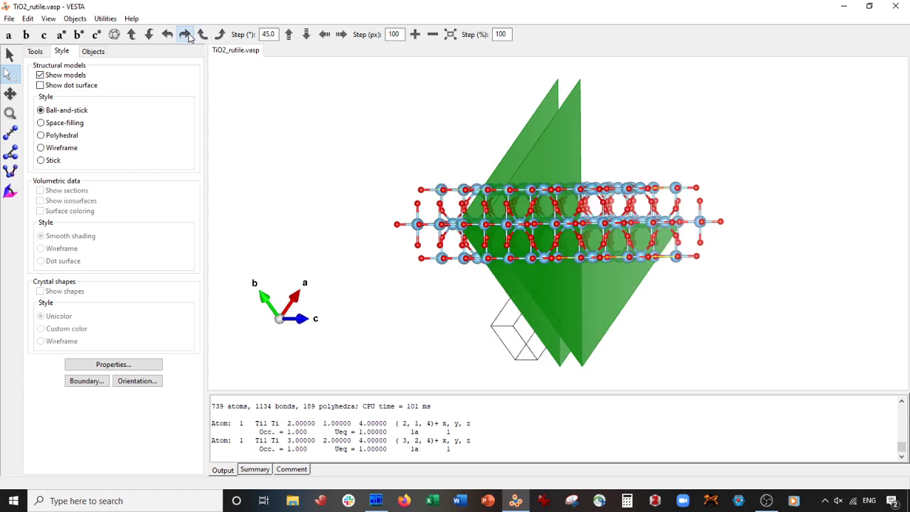
pyautogui.click(189, 35)
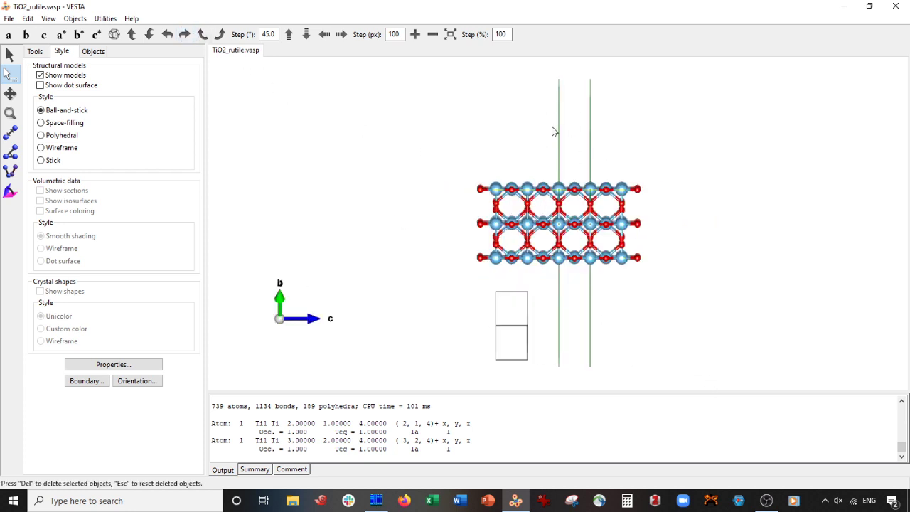
pyautogui.moveTo(442, 116); pyautogui.dragTo(558, 343)
pyautogui.press('Delete')
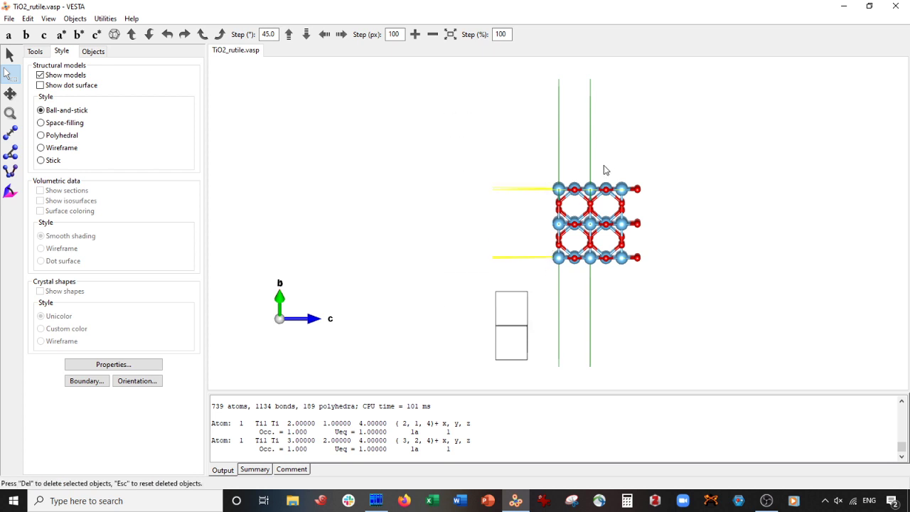
pyautogui.moveTo(604, 164); pyautogui.dragTo(694, 323)
pyautogui.press('Delete')
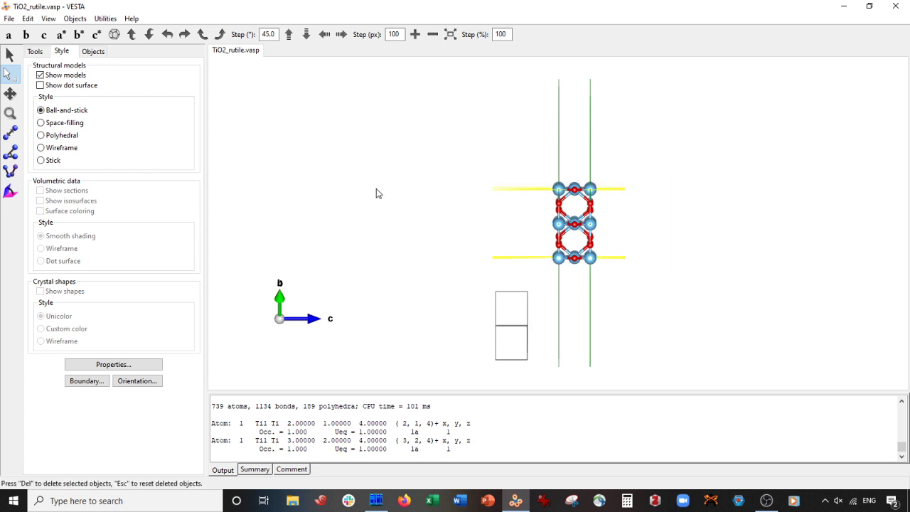
# Step: Looking along the c axis, delete the atoms at both ends of the slab, keeping only the three central Ti columns
pyautogui.scroll(5, 377, 192)
pyautogui.scroll(3, 347, 172)
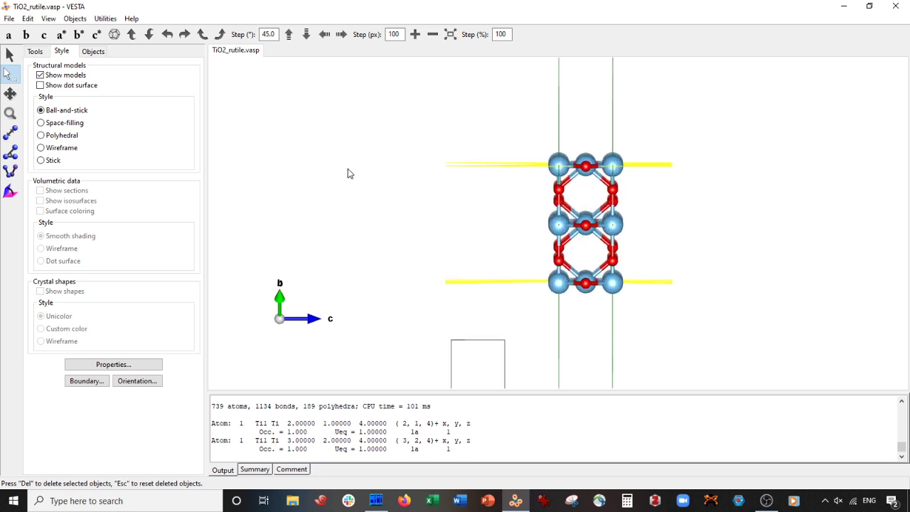
pyautogui.click(9, 57)
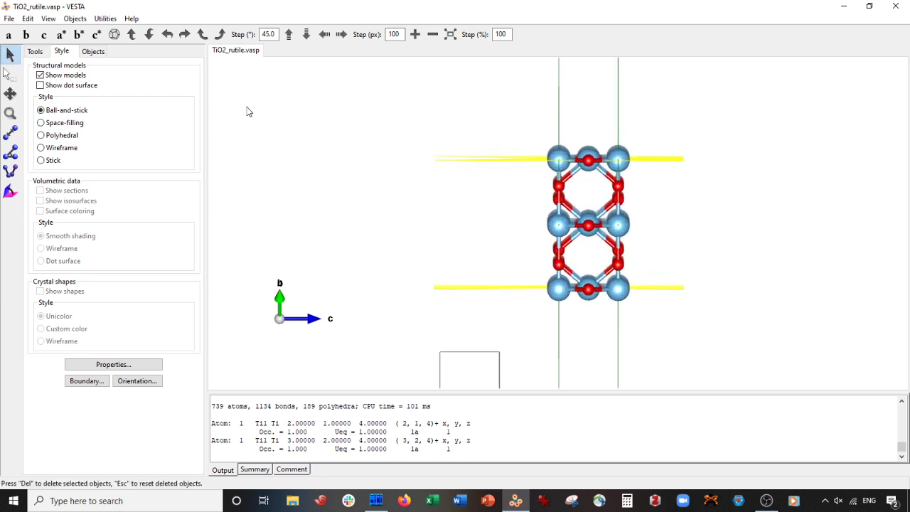
pyautogui.moveTo(246, 111); pyautogui.dragTo(493, 157)
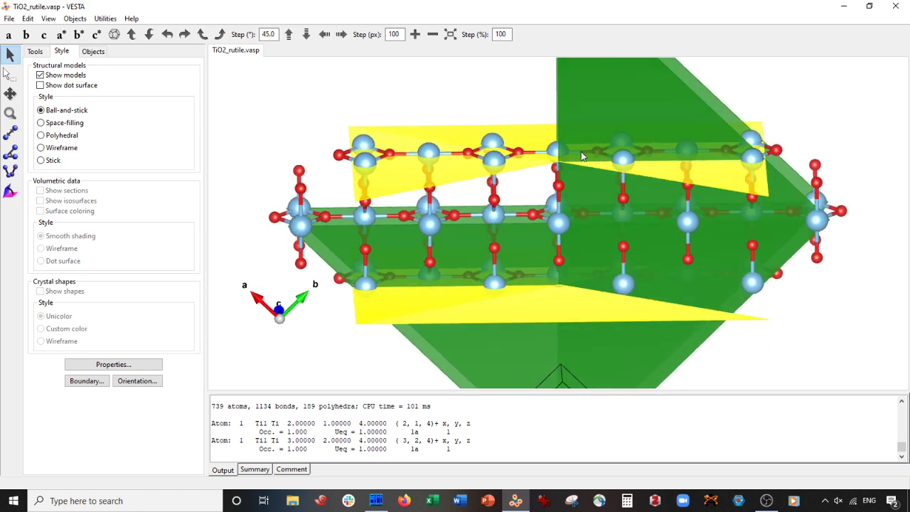
pyautogui.moveTo(565, 175); pyautogui.dragTo(488, 150)
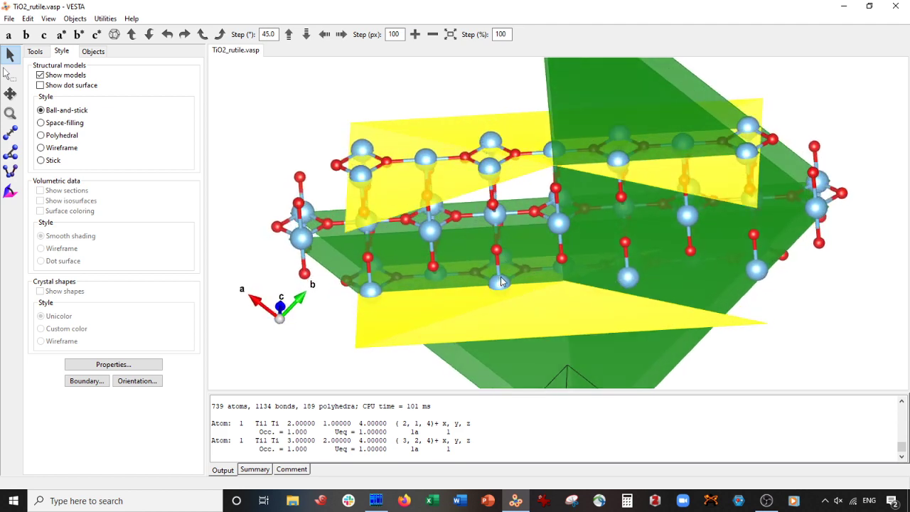
pyautogui.moveTo(519, 198); pyautogui.dragTo(528, 130)
pyautogui.scroll(-3, 507, 150)
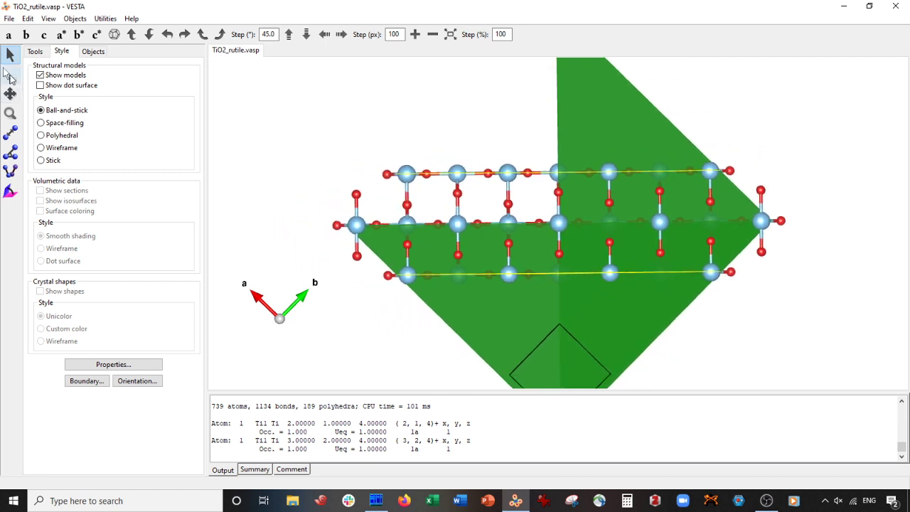
pyautogui.click(10, 74)
pyautogui.moveTo(327, 115); pyautogui.dragTo(495, 320)
pyautogui.press('Delete')
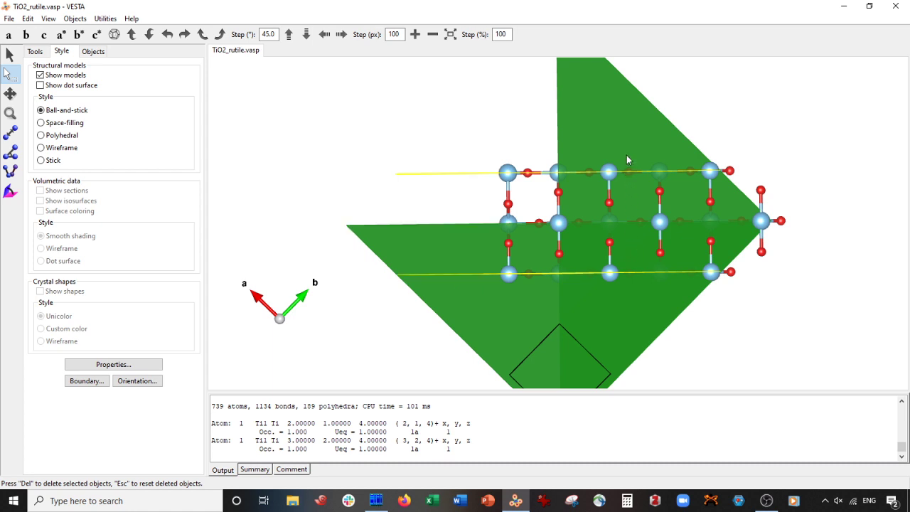
pyautogui.moveTo(626, 160); pyautogui.dragTo(795, 320)
pyautogui.press('Delete')
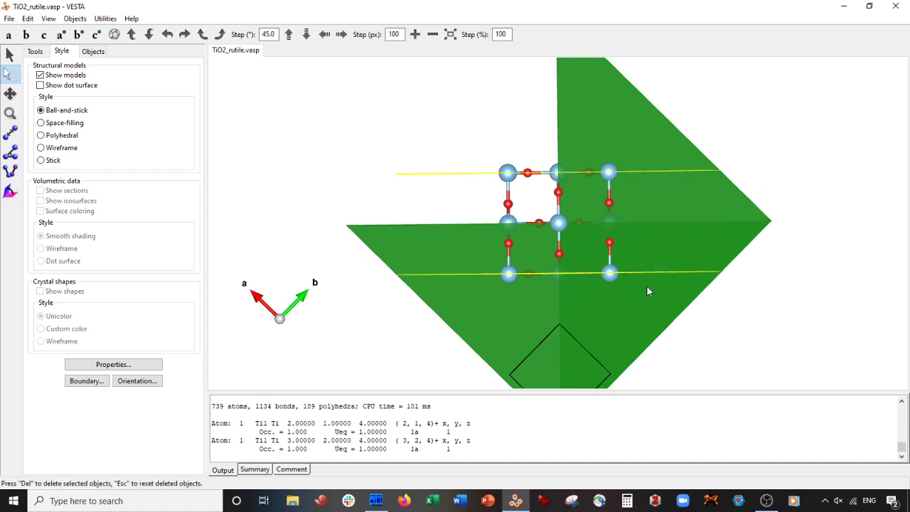
# Step: Examine the remaining block of atoms between the lattice planes from several angles
pyautogui.click(10, 54)
pyautogui.moveTo(635, 148); pyautogui.dragTo(606, 167)
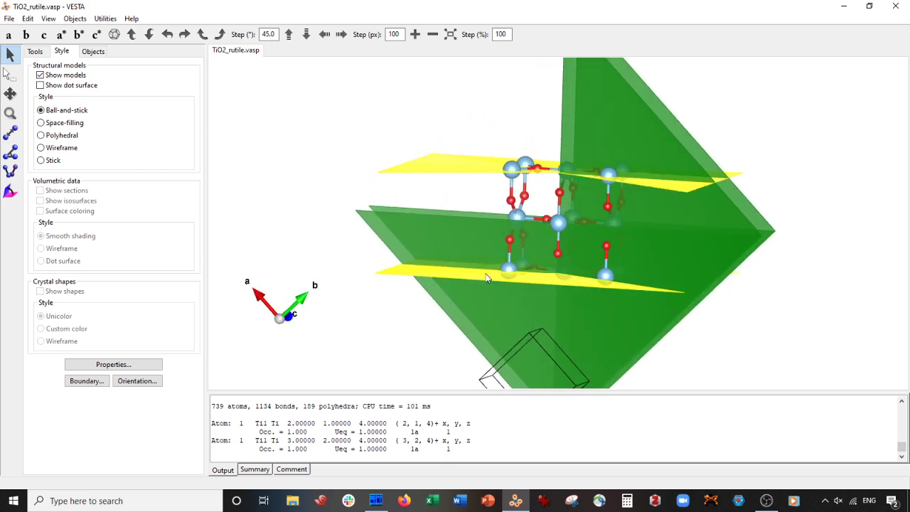
pyautogui.moveTo(488, 277); pyautogui.dragTo(556, 205)
pyautogui.moveTo(556, 316); pyautogui.dragTo(623, 173)
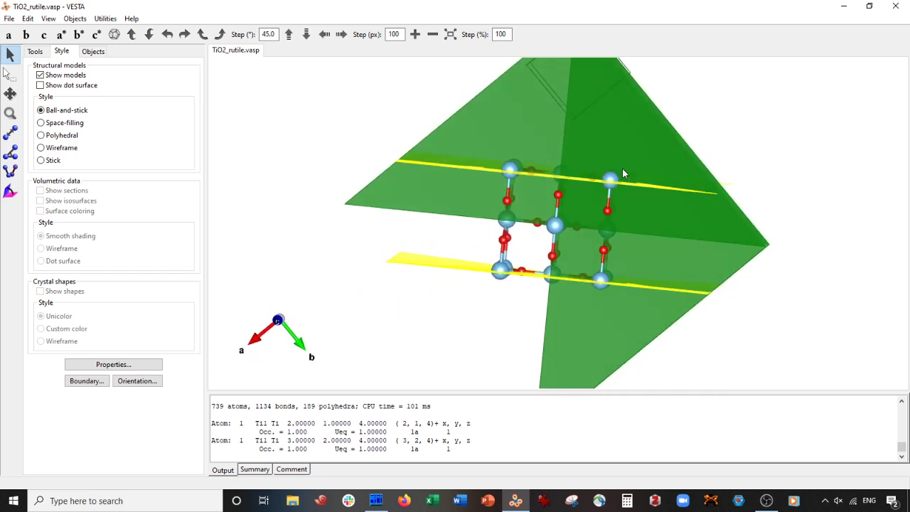
pyautogui.moveTo(557, 138); pyautogui.dragTo(555, 270)
pyautogui.scroll(3, 588, 258)
pyautogui.scroll(1, 589, 263)
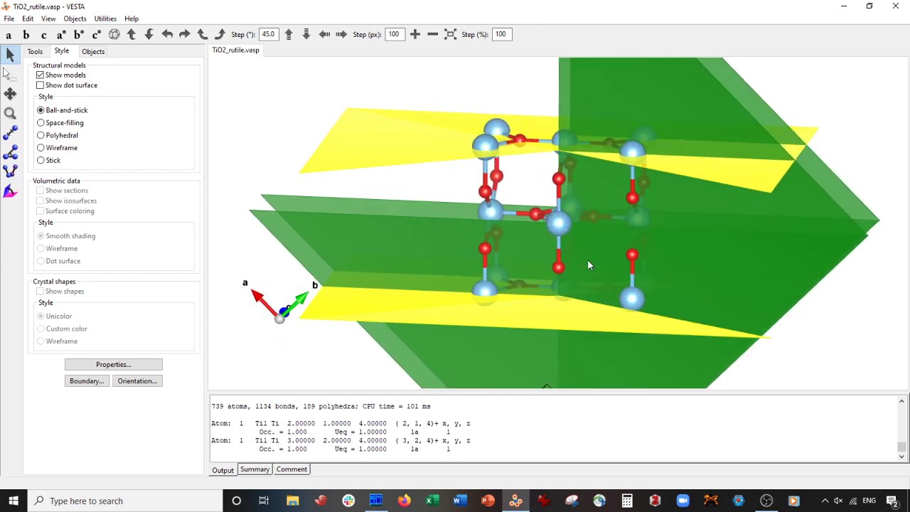
pyautogui.scroll(-1, 587, 265)
pyautogui.scroll(-3, 508, 313)
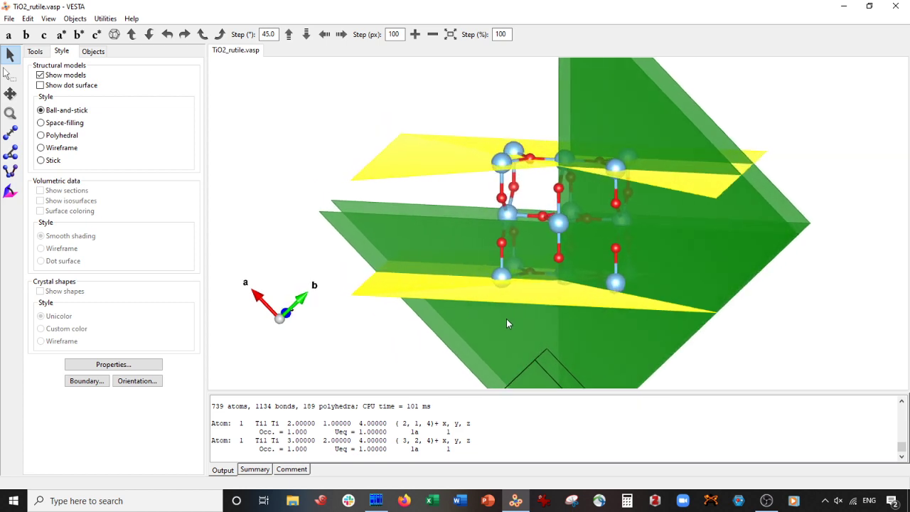
# Step: Switch to Far Manager and open basis_change.txt for editing
pyautogui.click(377, 506)
pyautogui.click(527, 63)
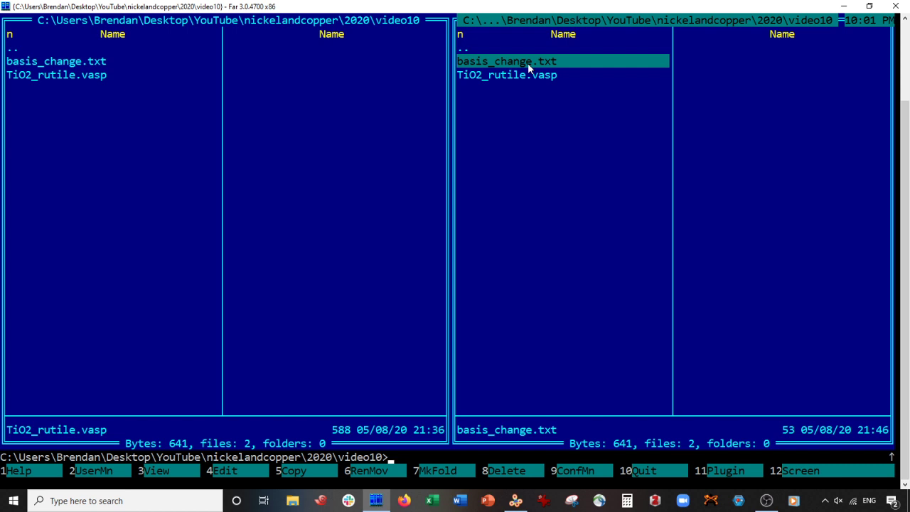
pyautogui.press('F4')
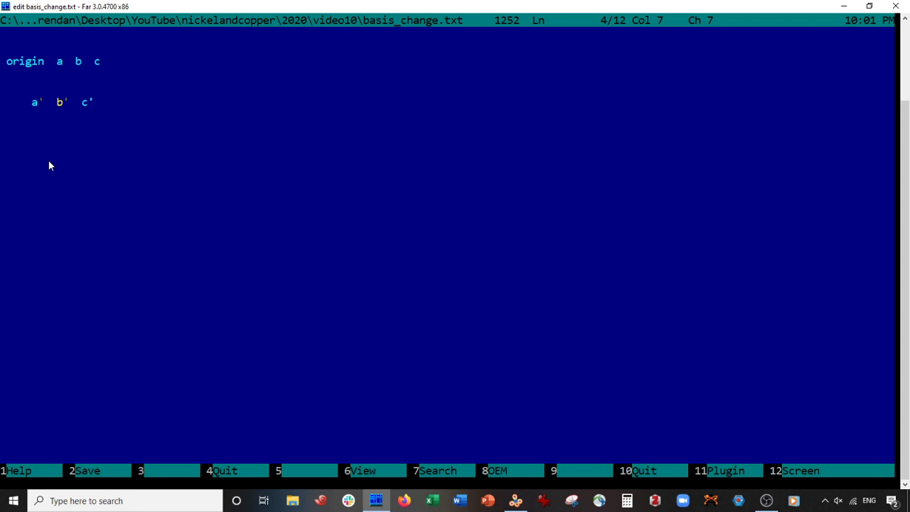
# Step: Return to VESTA, pick the lower-left front Ti atom of the block as the origin and read its fractional coordinates
pyautogui.click(516, 499)
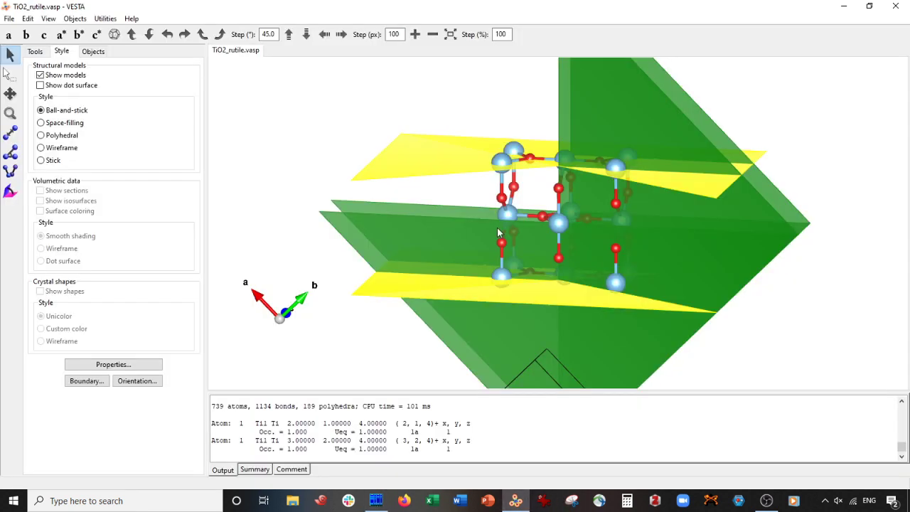
pyautogui.click(501, 276)
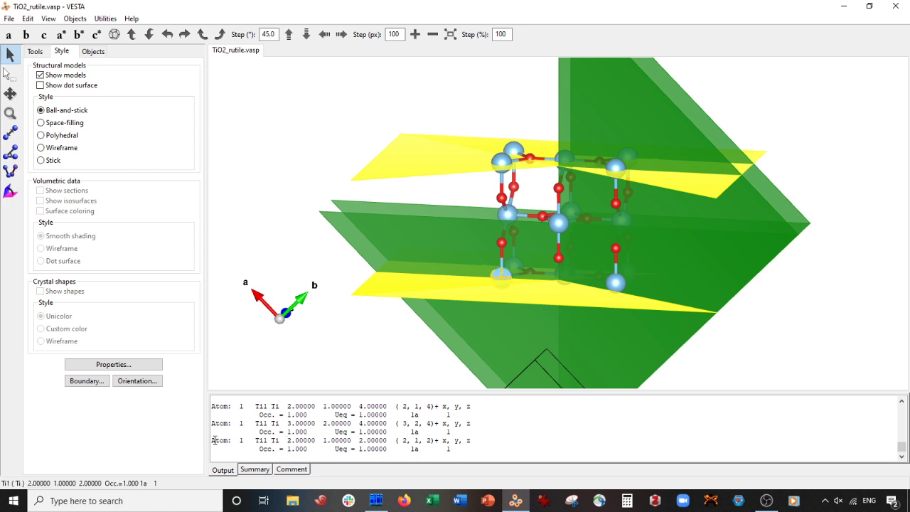
pyautogui.moveTo(216, 441); pyautogui.dragTo(494, 450)
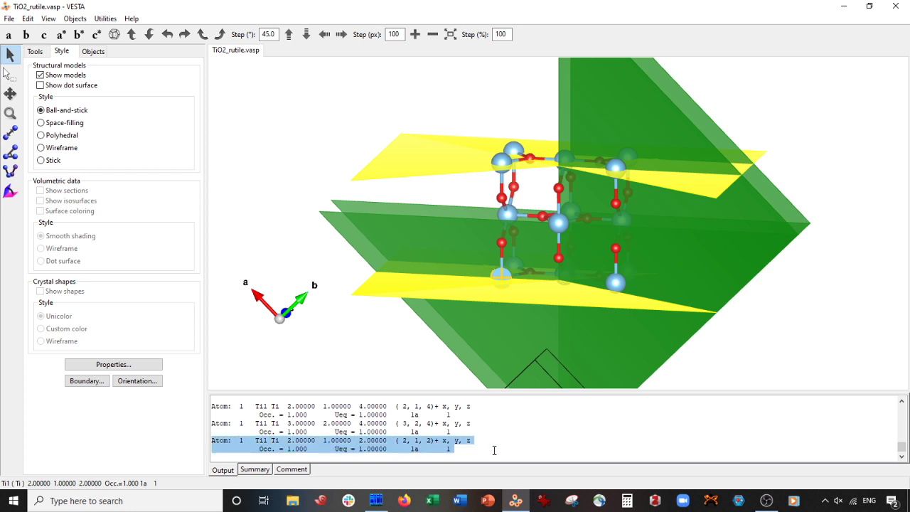
pyautogui.click(355, 449)
pyautogui.moveTo(288, 441); pyautogui.dragTo(306, 441)
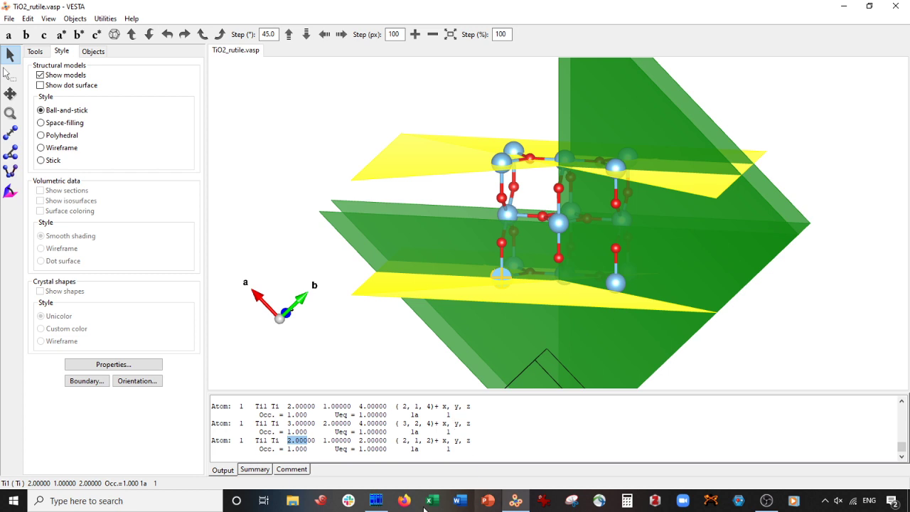
# Step: Switch to Far Manager and enter the coordinates 2, 1, 2 as a column under "origin" in basis_change.txt
pyautogui.moveTo(376, 501)
pyautogui.click(392, 469)
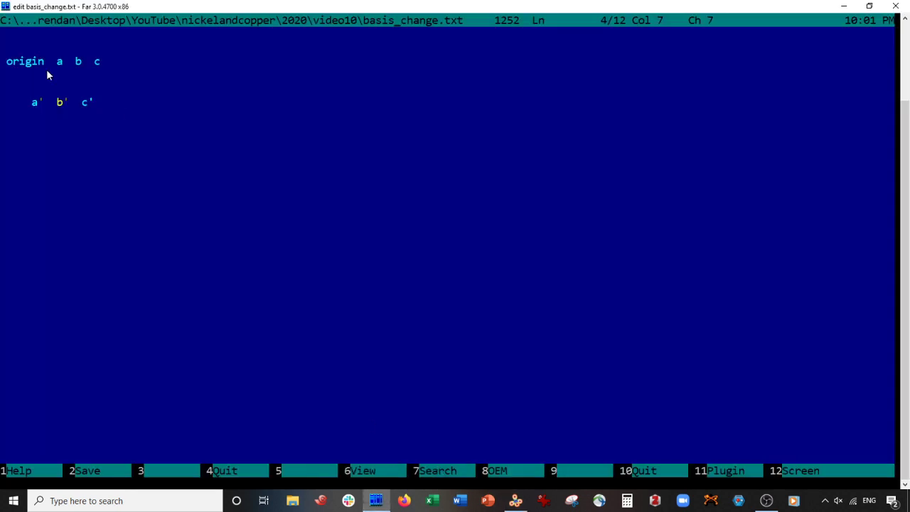
pyautogui.press('Left')
pyautogui.press('Left')
pyautogui.write('2')
pyautogui.press('Down')
pyautogui.press('Left')
pyautogui.write('1')
pyautogui.press('Return')
pyautogui.press('Return')
pyautogui.press('Up')
pyautogui.press('Right')
pyautogui.press('Right')
pyautogui.press('Right')
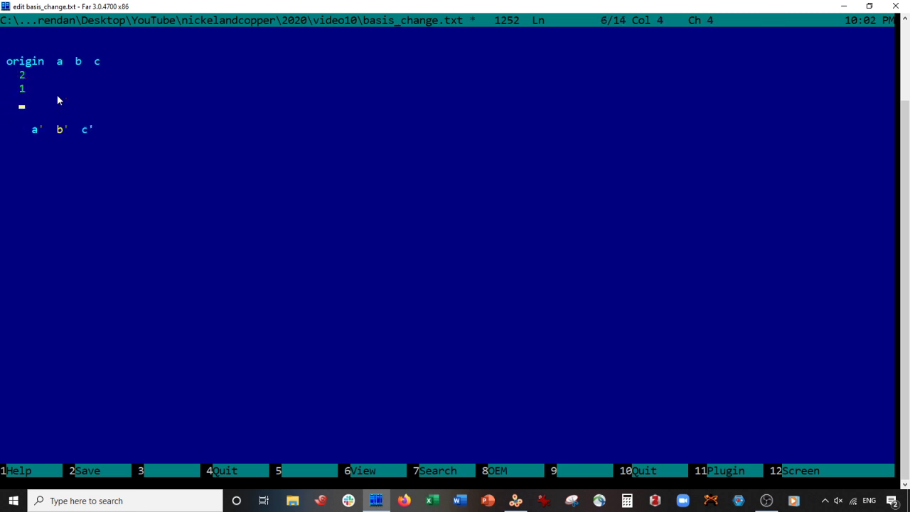
pyautogui.write('2')
# Step: In VESTA, pick the Ti atom directly behind the origin atom along the c direction and read its fractional coordinates
pyautogui.click(63, 79)
pyautogui.click(515, 500)
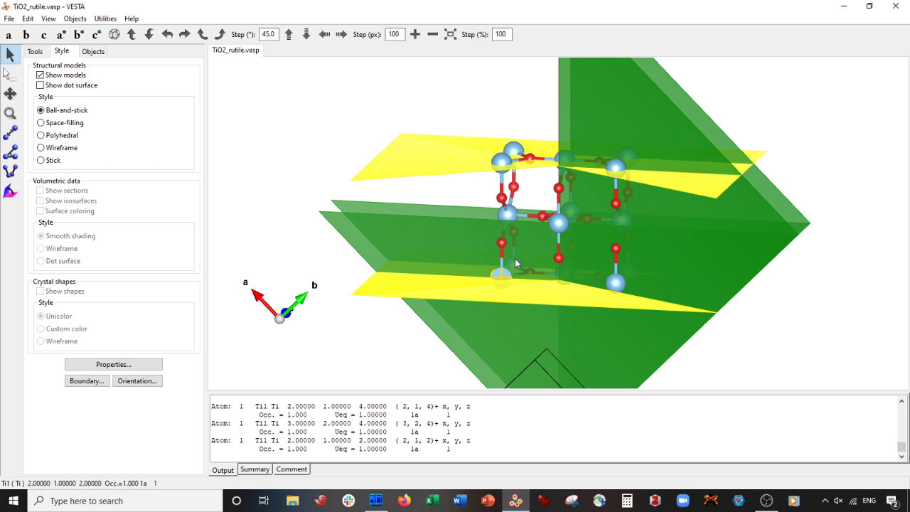
pyautogui.click(517, 263)
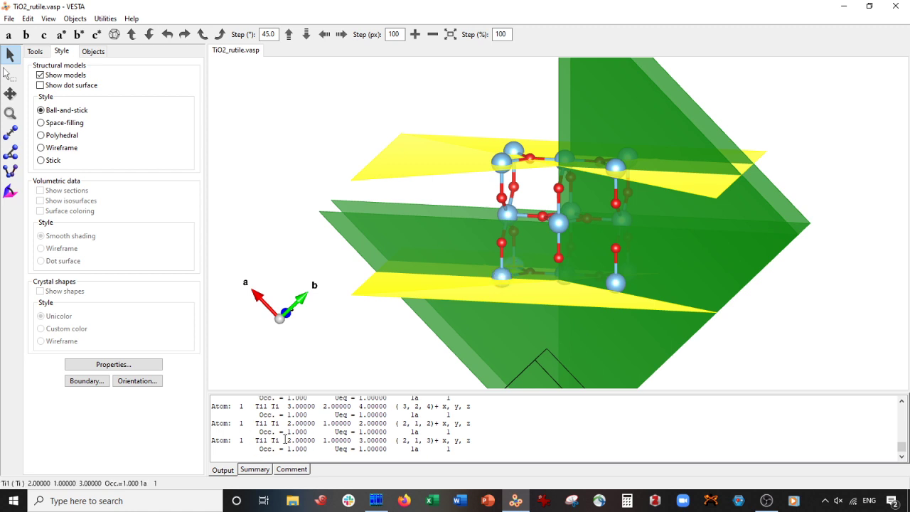
pyautogui.moveTo(288, 440); pyautogui.dragTo(381, 440)
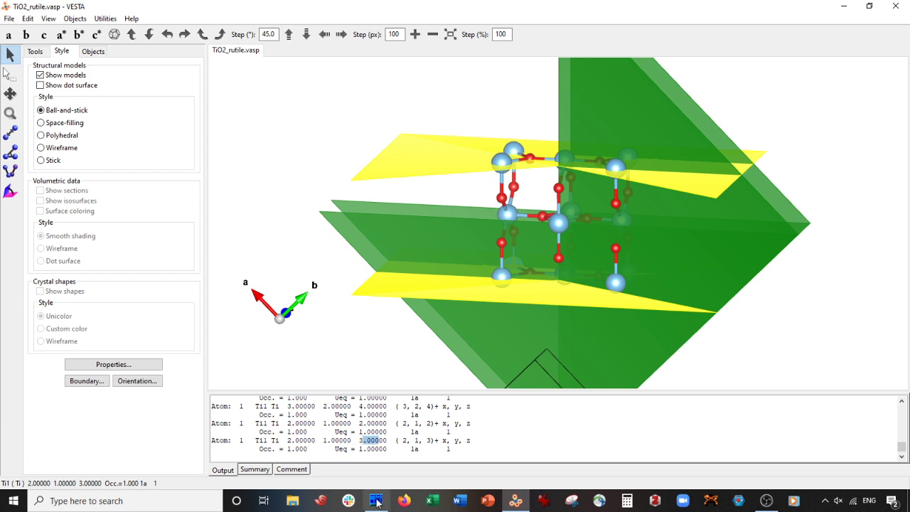
pyautogui.moveTo(376, 502)
pyautogui.click(384, 445)
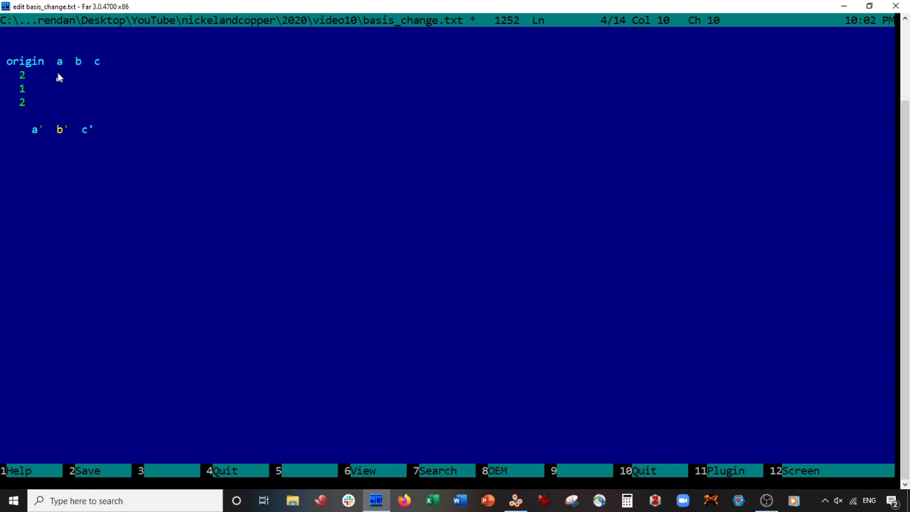
pyautogui.click(522, 503)
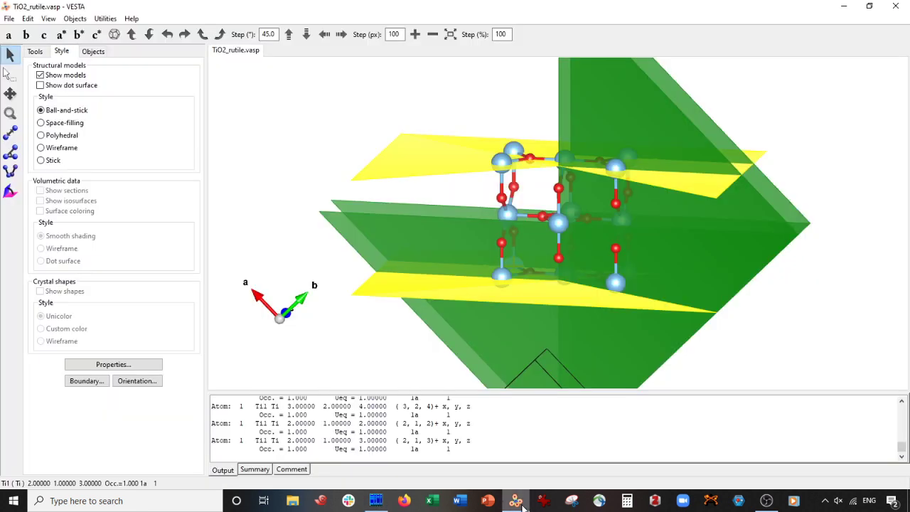
pyautogui.click(376, 500)
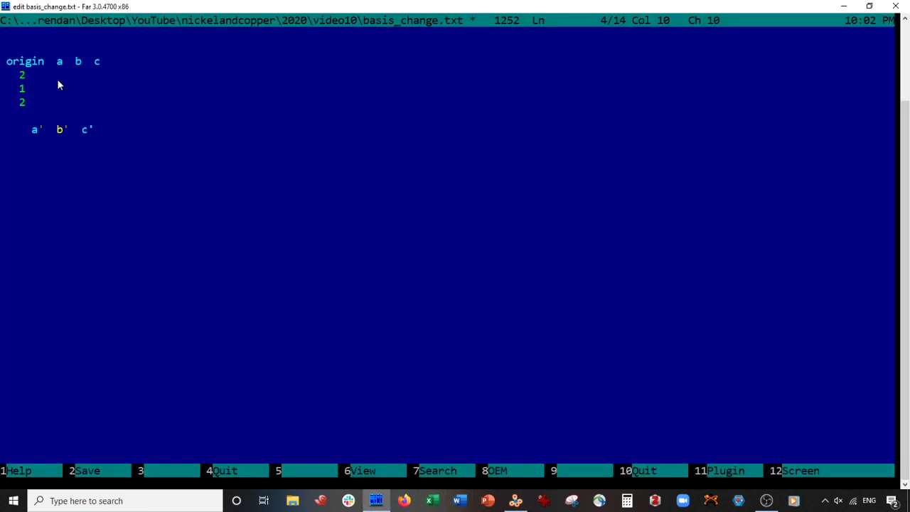
# Step: Enter the coordinates 2, 1, 3 as a column under "a" in basis_change.txt
pyautogui.write('2')
pyautogui.press('Left')
pyautogui.press('Down')
pyautogui.write('1')
pyautogui.press('Left')
pyautogui.press('Down')
pyautogui.write('3')
pyautogui.click(78, 74)
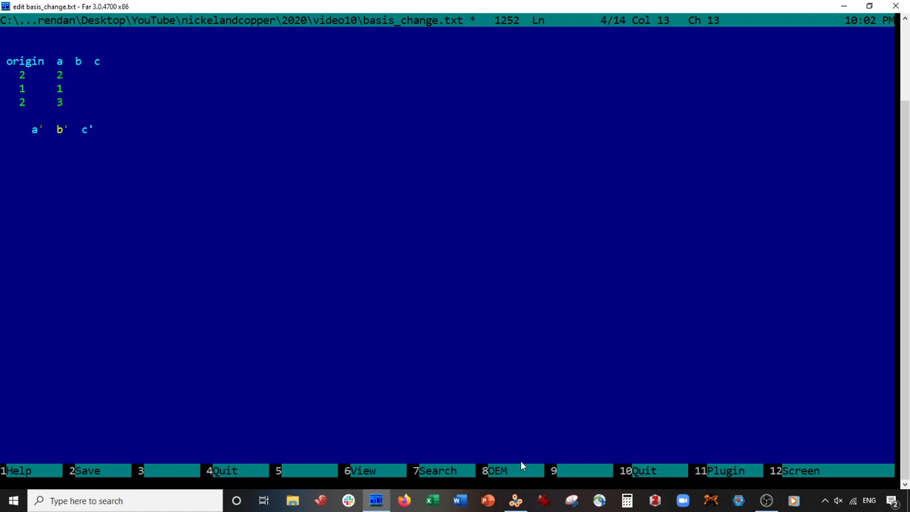
# Step: In VESTA, read the coordinates of the lower-right front Ti atom and enter 1, 2, 2 as a column under "b" in basis_change.txt
pyautogui.click(524, 503)
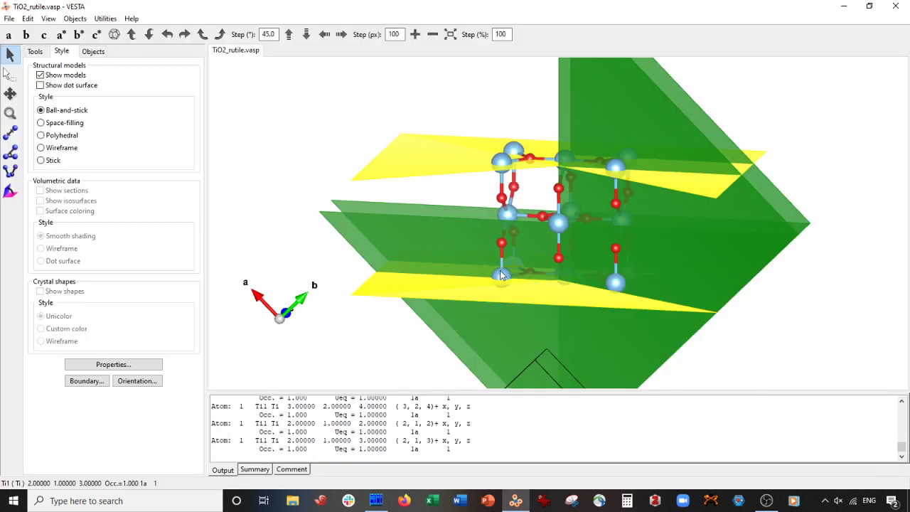
pyautogui.click(615, 282)
pyautogui.click(376, 500)
pyautogui.write('1     1')
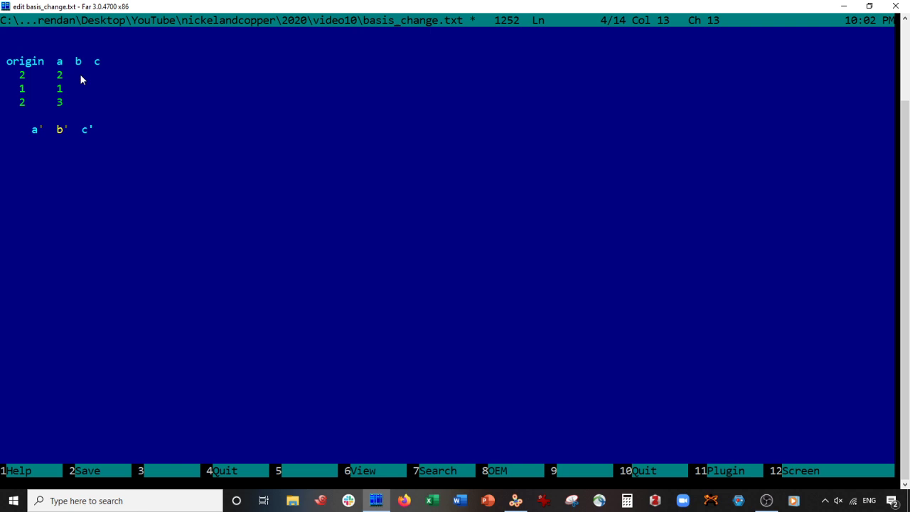
pyautogui.press('Down')
pyautogui.press('Left')
pyautogui.write('2')
pyautogui.press('Down')
pyautogui.press('Left')
pyautogui.write('2')
# Step: In VESTA, read the coordinates of the upper-left front Ti atom and enter 3, 2, 2 as a column under "c" in basis_change.txt
pyautogui.click(97, 77)
pyautogui.click(515, 500)
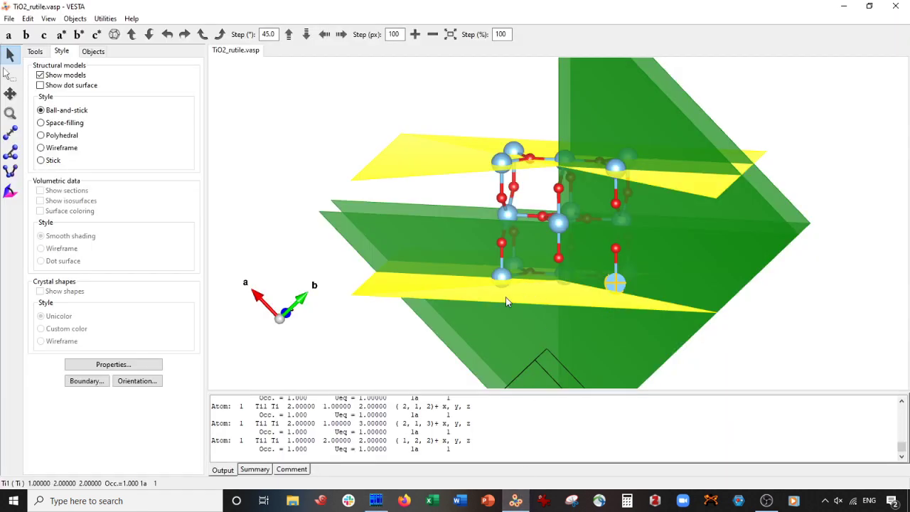
pyautogui.click(498, 159)
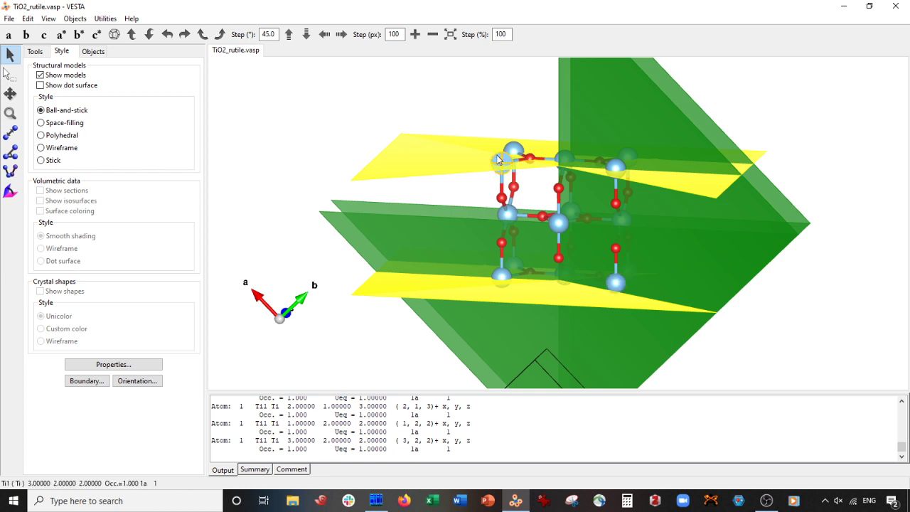
pyautogui.click(376, 500)
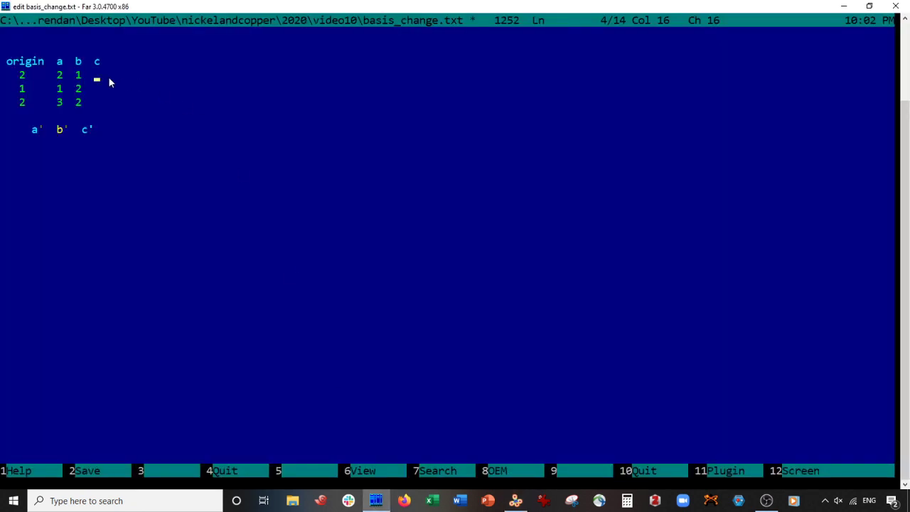
pyautogui.write('3')
pyautogui.press('Left')
pyautogui.press('Down')
pyautogui.write('2')
pyautogui.press('Left')
pyautogui.press('Down')
pyautogui.write('2')
# Step: Enter the origin-subtracted vector 0, 0, 1 as a column under "a'" in basis_change.txt
pyautogui.click(35, 149)
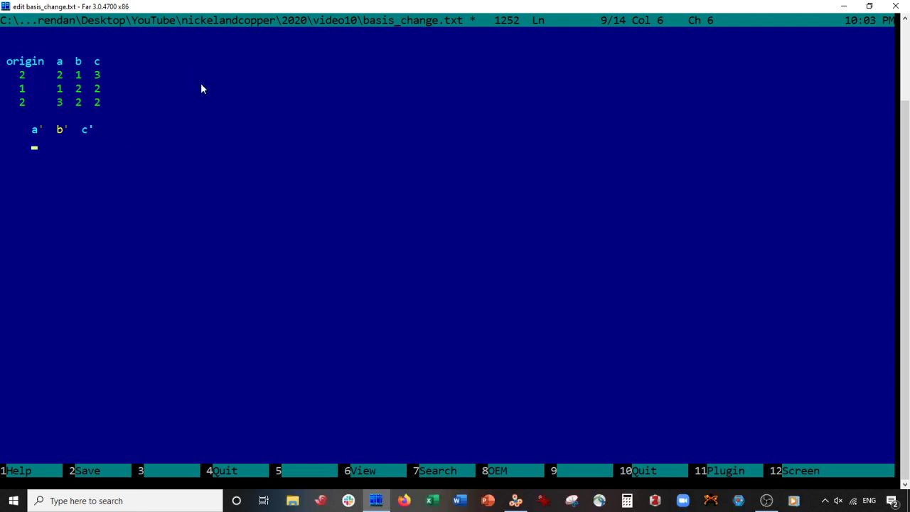
pyautogui.write('0')
pyautogui.press('Return')
pyautogui.write('1')
pyautogui.press('Return')
pyautogui.press('Up')
pyautogui.press('Delete')
pyautogui.write('0')
pyautogui.press('Down')
pyautogui.write('1')
# Step: Enter the vector -1, 1, 0 as a column under "b'" and 1, 1, 0 as a column under "c'"
pyautogui.click(60, 144)
pyautogui.press('Left')
pyautogui.write('-1')
pyautogui.press('Down')
pyautogui.press('Left')
pyautogui.press('Left')
pyautogui.press('Right')
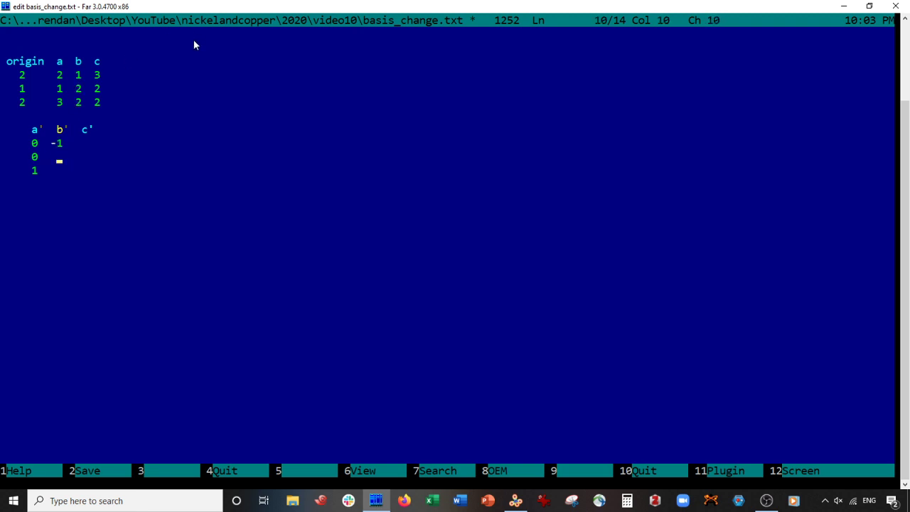
pyautogui.write('1')
pyautogui.press('Down')
pyautogui.press('Left')
pyautogui.write('9   1')
pyautogui.press('Down')
pyautogui.press('Left')
pyautogui.write('10')
pyautogui.press('Left')
pyautogui.press('Left')
pyautogui.press('Left')
pyautogui.press('Left')
pyautogui.press('Left')
pyautogui.press('Delete')
pyautogui.write('0')
# Step: Switch to VESTA and open a fresh copy of TiO2_rutile.vasp alongside the cut structure
pyautogui.click(515, 500)
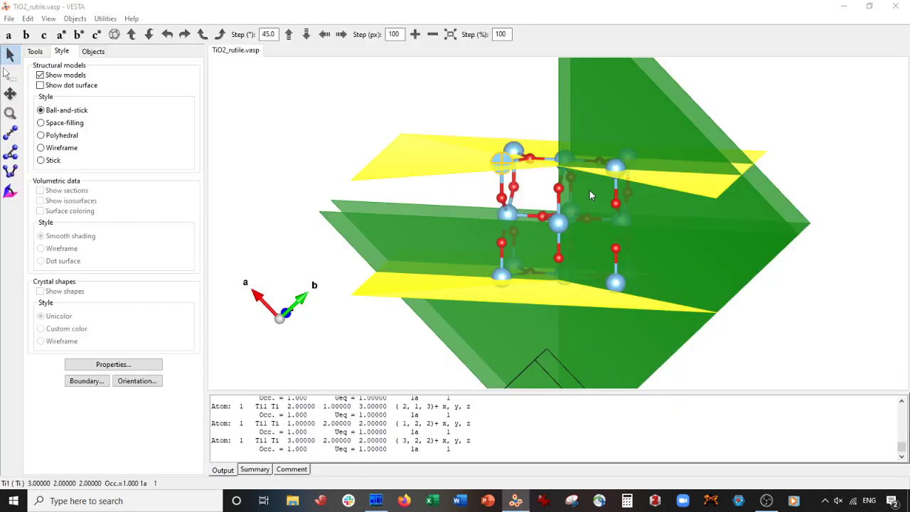
pyautogui.hotkey('ctrl', 'o')
pyautogui.doubleClick(100, 104)
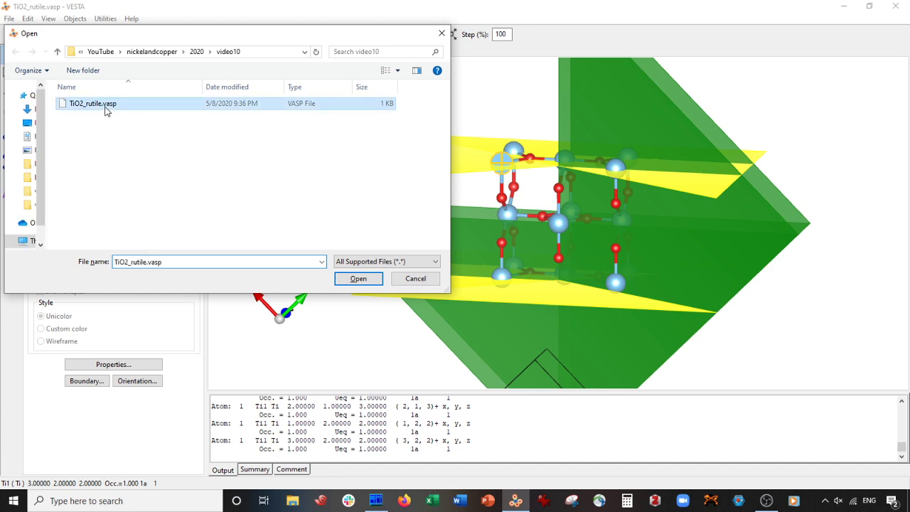
pyautogui.moveTo(462, 220); pyautogui.dragTo(766, 223)
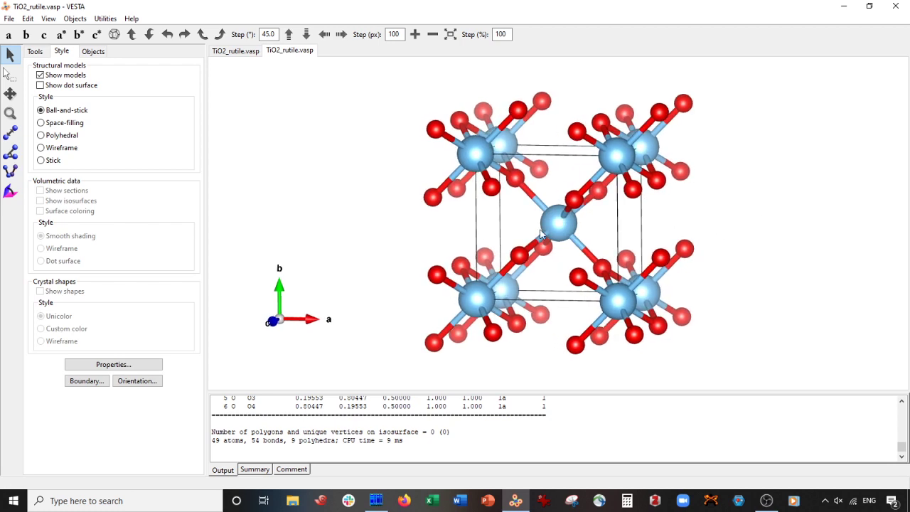
# Step: Open the unit cell transformation settings for the newly opened rutile structure
pyautogui.click(28, 18)
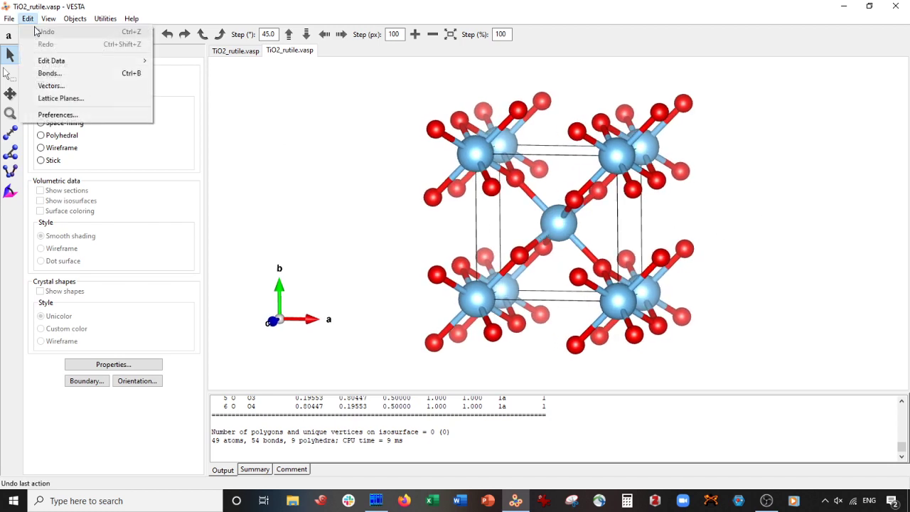
pyautogui.moveTo(64, 60)
pyautogui.click(196, 74)
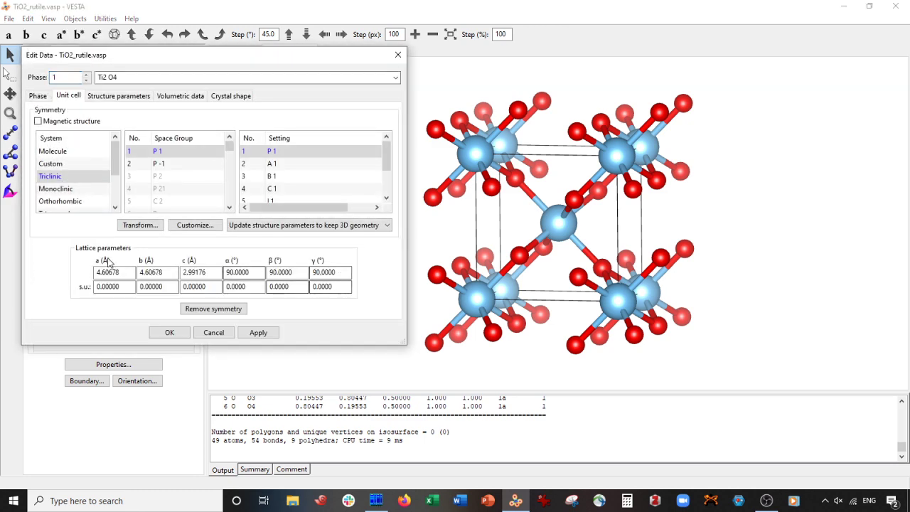
pyautogui.click(140, 225)
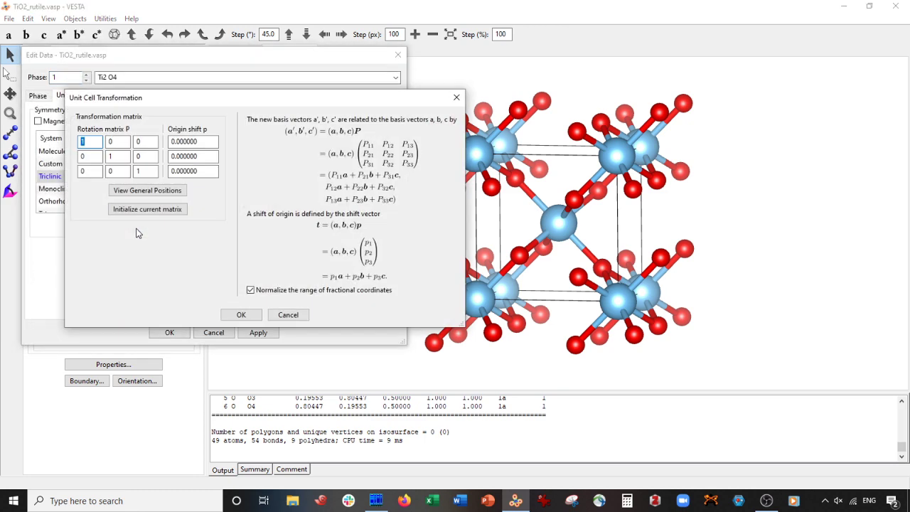
# Step: Set the first row of rotation matrix P to 0, -1, 1, checking the a', b', c' columns in basis_change.txt
pyautogui.click(83, 157)
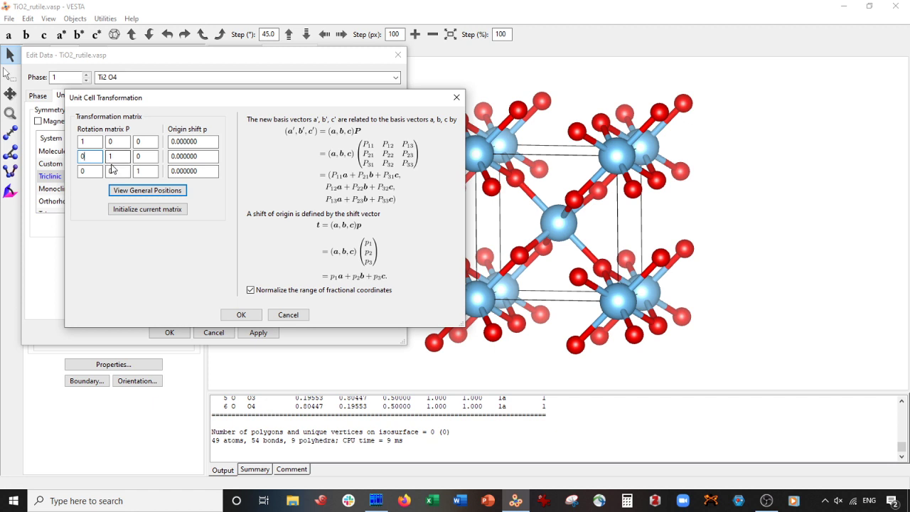
pyautogui.moveTo(382, 502)
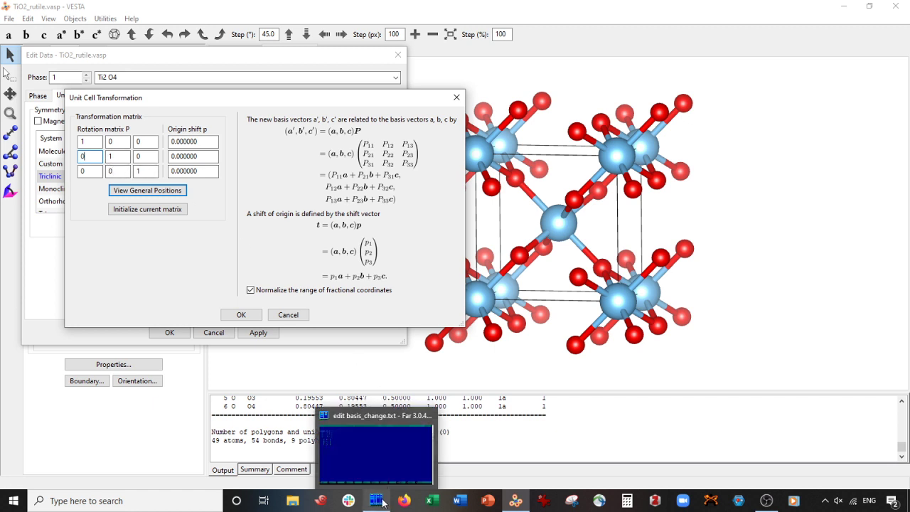
pyautogui.click(381, 453)
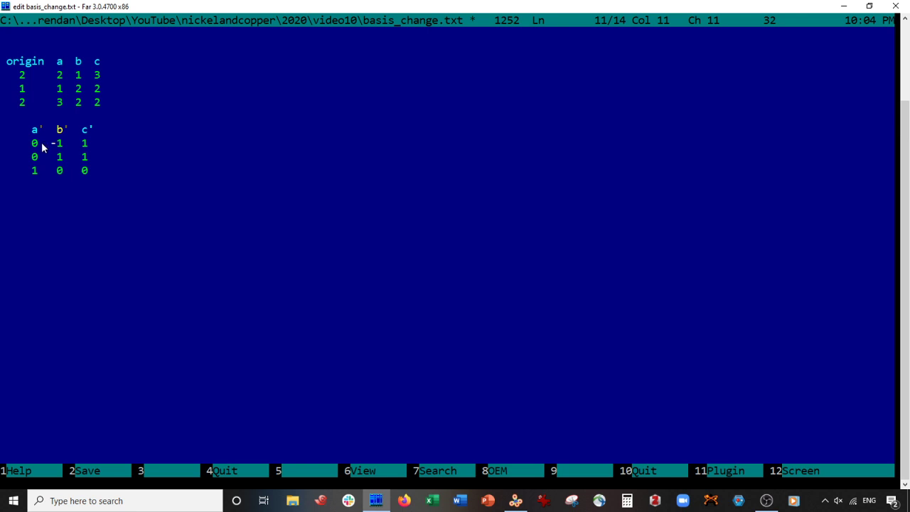
pyautogui.click(515, 501)
pyautogui.doubleClick(82, 142)
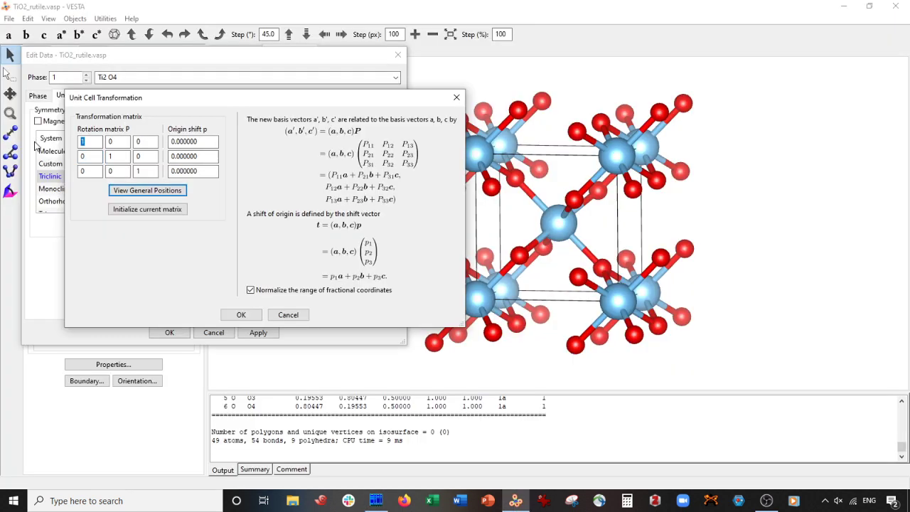
pyautogui.write('-1')
pyautogui.press('Tab')
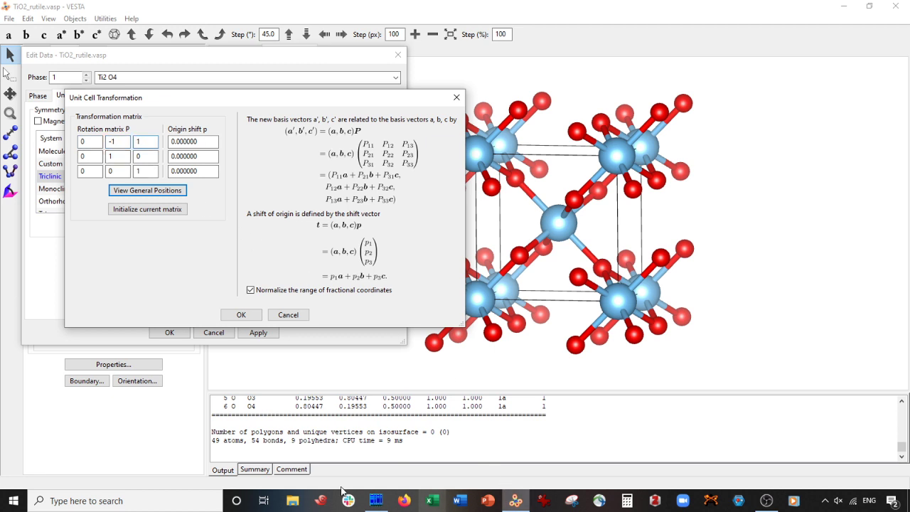
pyautogui.click(377, 500)
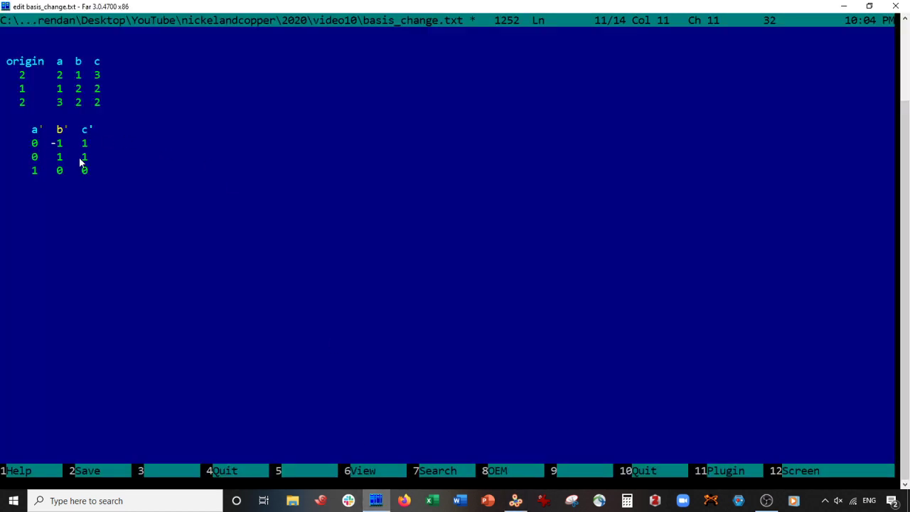
pyautogui.click(516, 501)
pyautogui.write('1')
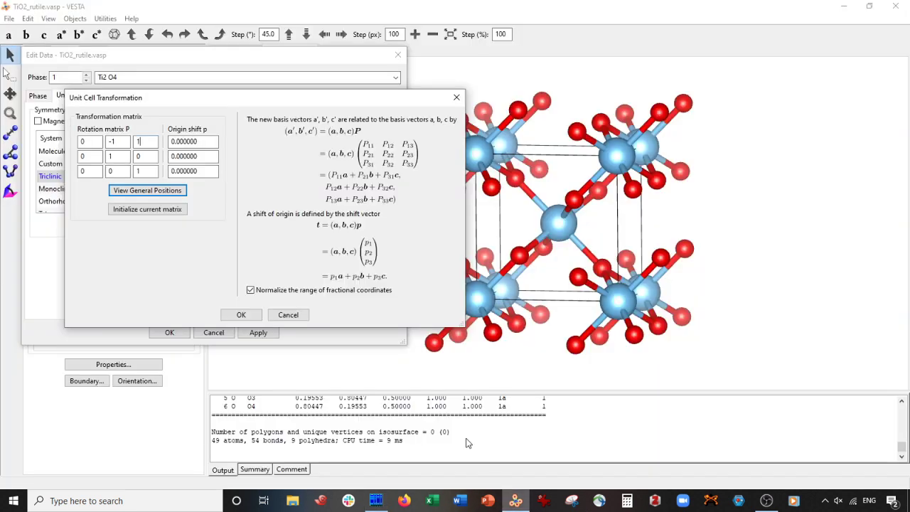
# Step: Set the second row of rotation matrix P to 0, 1, 1 and the third row to 1, 0, 0, checking against basis_change.txt
pyautogui.click(124, 155)
pyautogui.press('Tab')
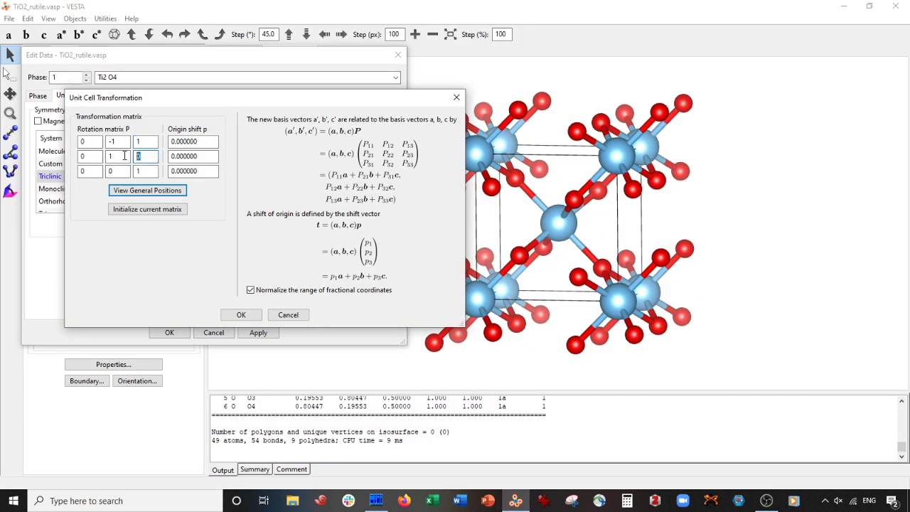
pyautogui.write('1')
pyautogui.hotkey('alt', 'Tab')
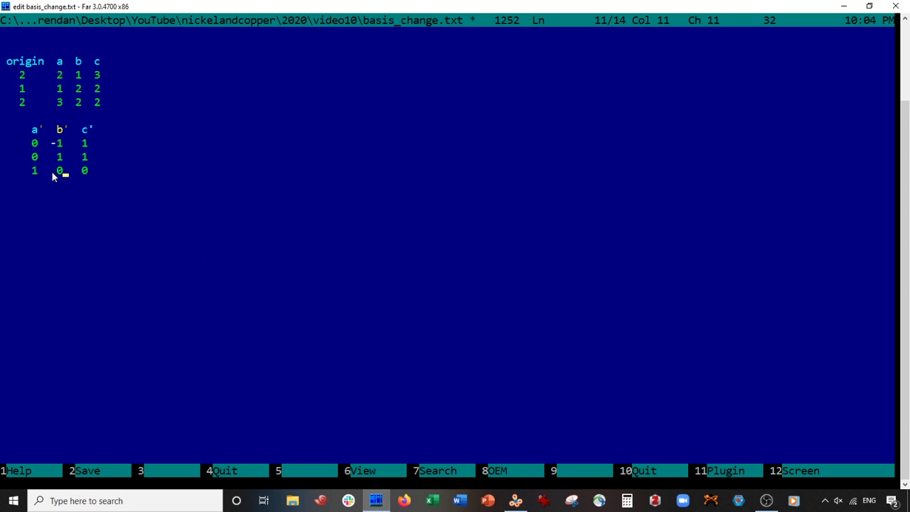
pyautogui.click(516, 500)
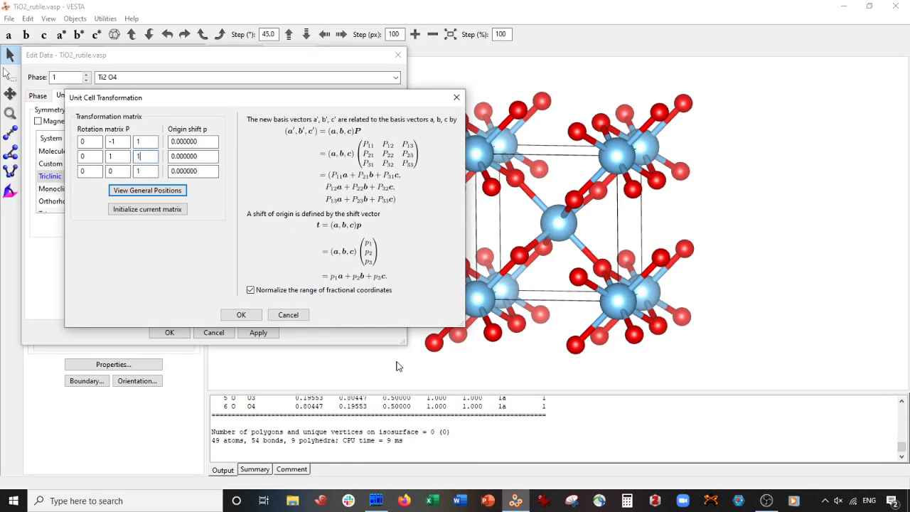
pyautogui.doubleClick(84, 171)
pyautogui.write('1')
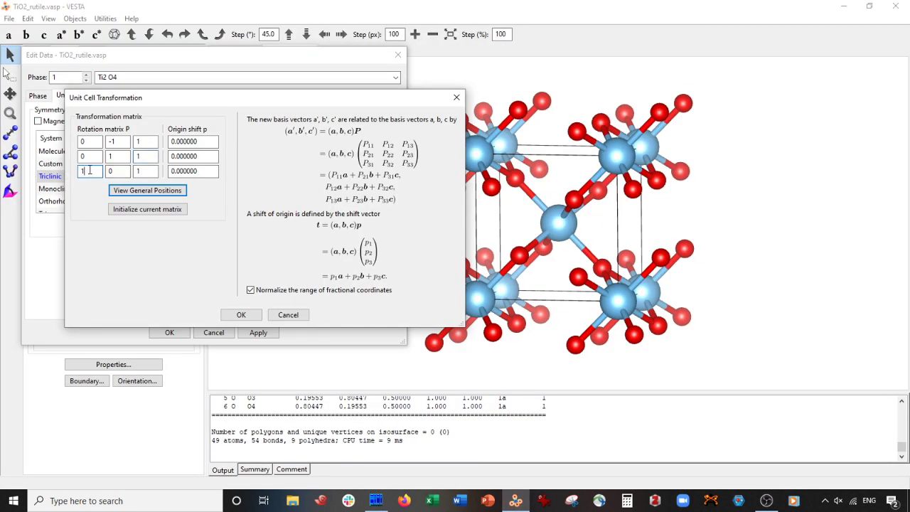
pyautogui.doubleClick(144, 171)
pyautogui.write('0')
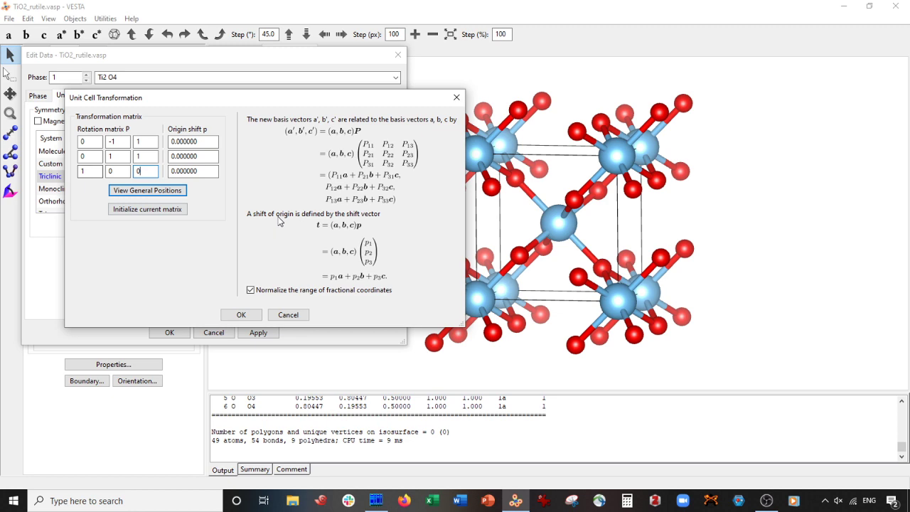
# Step: Accept the transformation matrix despite the unit cell volume change and apply it to the rutile structure
pyautogui.click(242, 315)
pyautogui.click(293, 235)
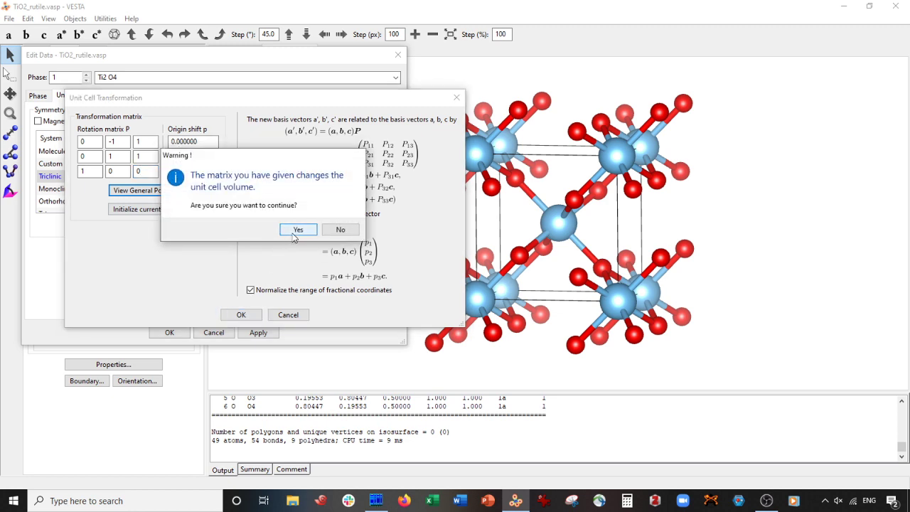
pyautogui.click(294, 235)
pyautogui.click(269, 250)
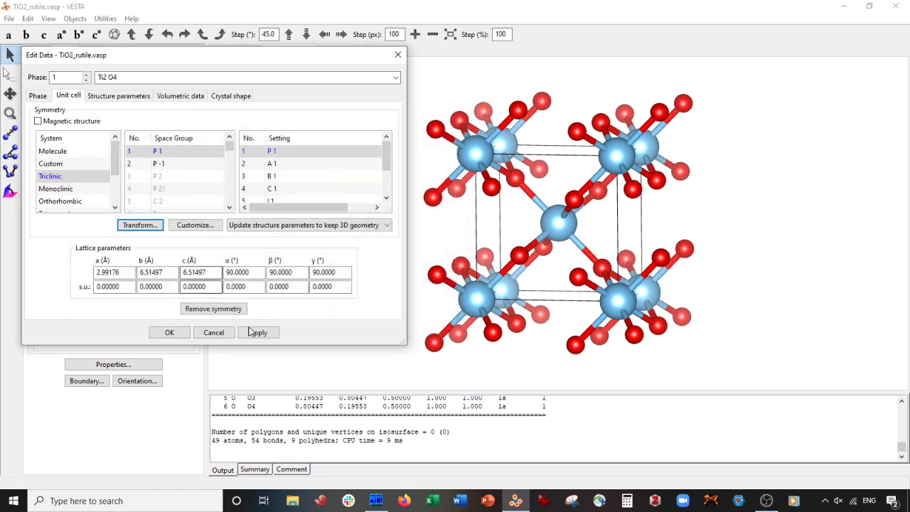
pyautogui.click(259, 332)
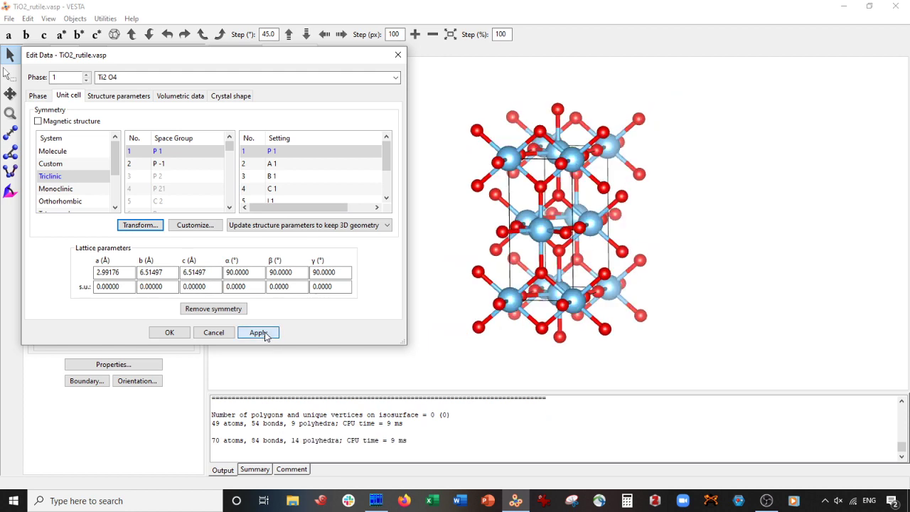
pyautogui.click(170, 333)
# Step: Examine the transformed cell from the side and compare it with the structure cut by lattice planes
pyautogui.moveTo(258, 221); pyautogui.dragTo(364, 222)
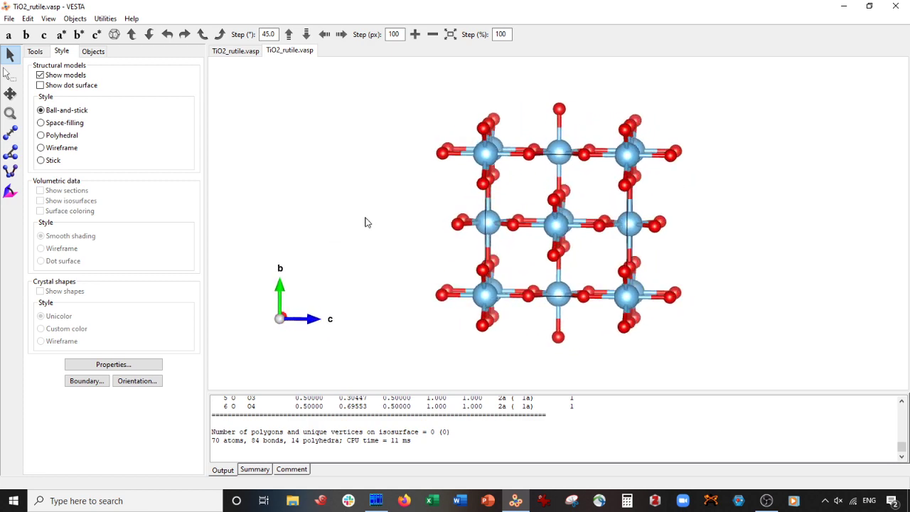
pyautogui.click(251, 52)
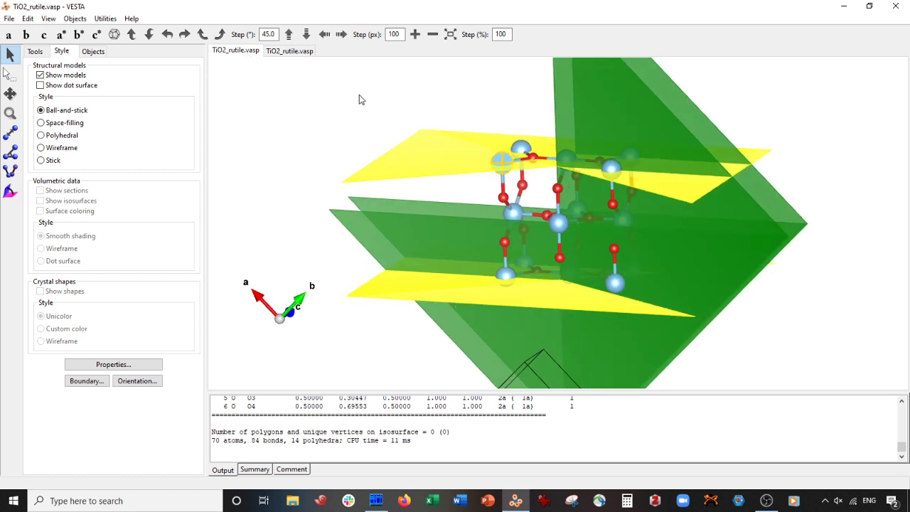
pyautogui.click(289, 50)
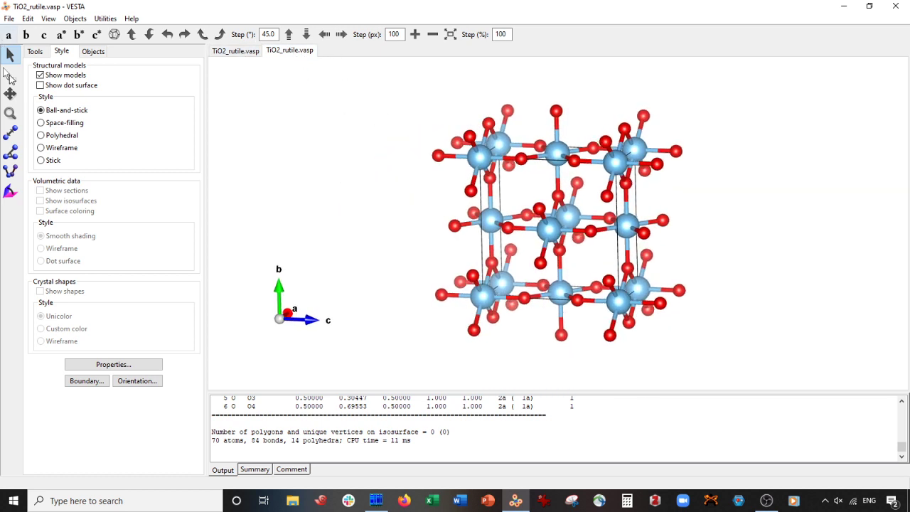
# Step: Select the uppermost layer of atoms in the transformed cell and inspect it along the a axis and at an angle
pyautogui.moveTo(375, 104); pyautogui.dragTo(707, 185)
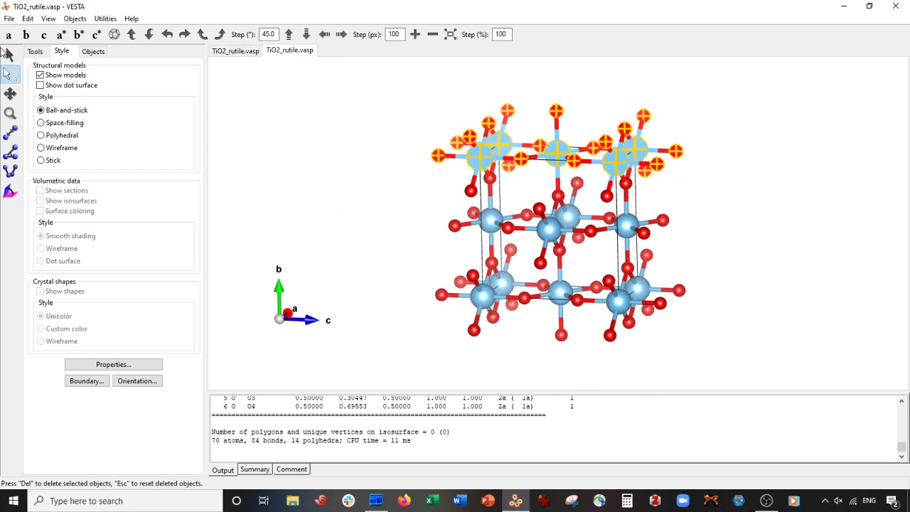
pyautogui.click(9, 55)
pyautogui.moveTo(377, 214); pyautogui.dragTo(440, 217)
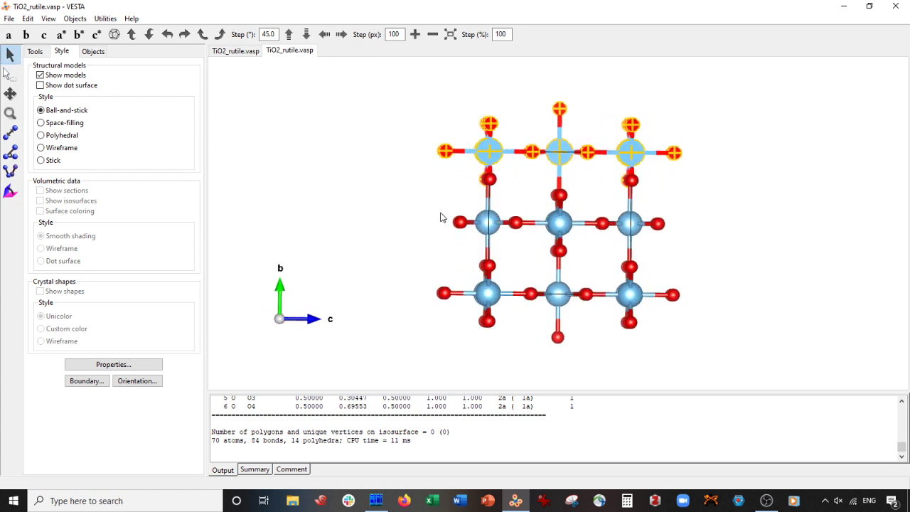
pyautogui.moveTo(632, 190); pyautogui.dragTo(603, 199)
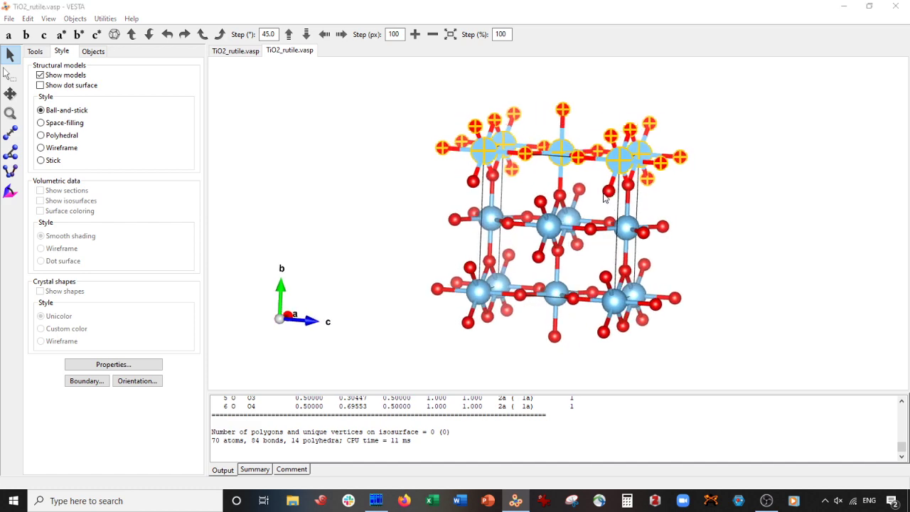
# Step: Open another fresh copy of TiO2_rutile.vasp
pyautogui.hotkey('ctrl', 'o')
pyautogui.doubleClick(127, 105)
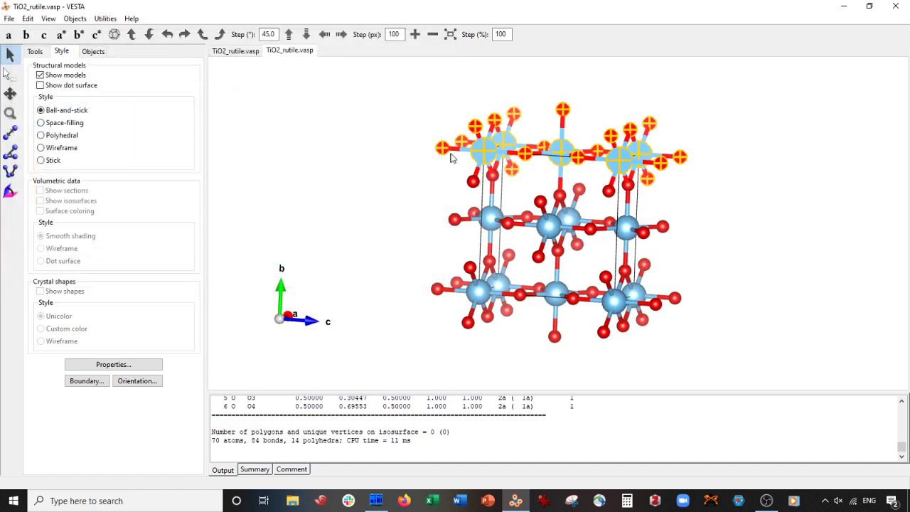
# Step: Compare the freshly opened rutile cell with the transformed cell, viewing the transformed structure at an angle
pyautogui.moveTo(597, 222); pyautogui.dragTo(568, 171)
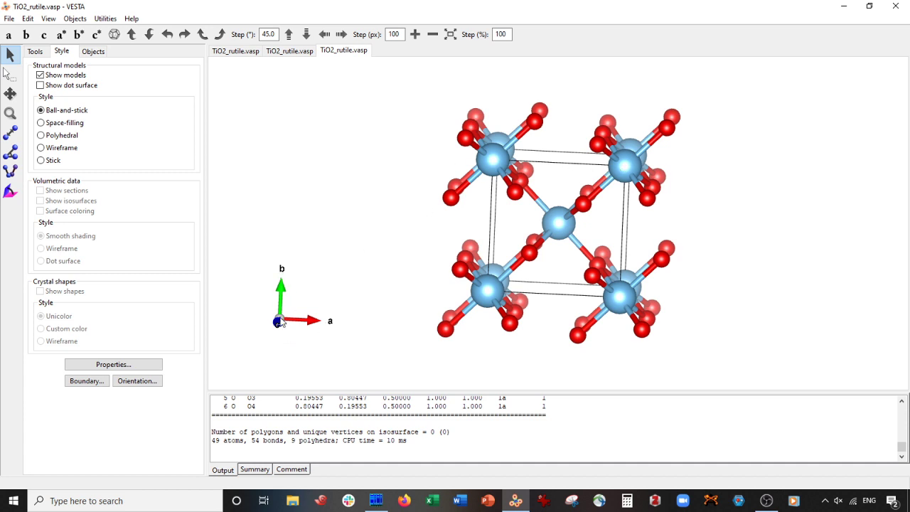
pyautogui.click(296, 52)
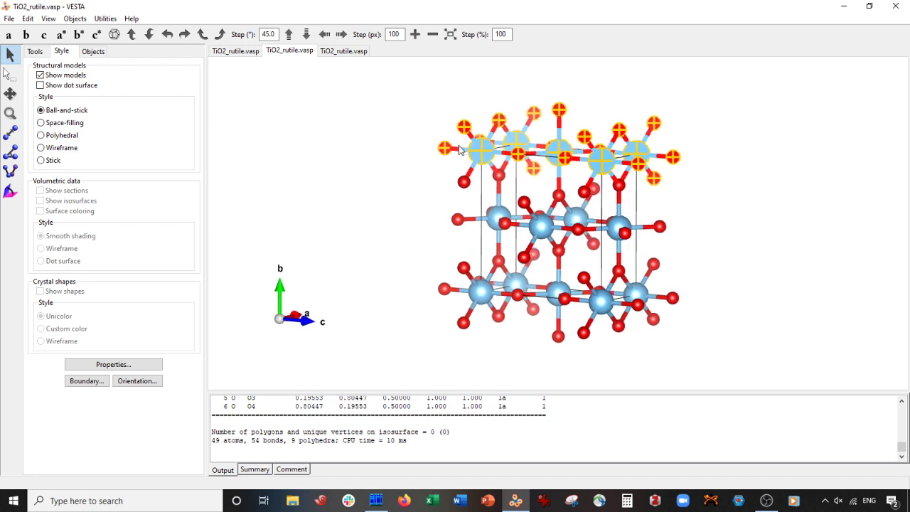
pyautogui.moveTo(478, 147); pyautogui.dragTo(476, 156)
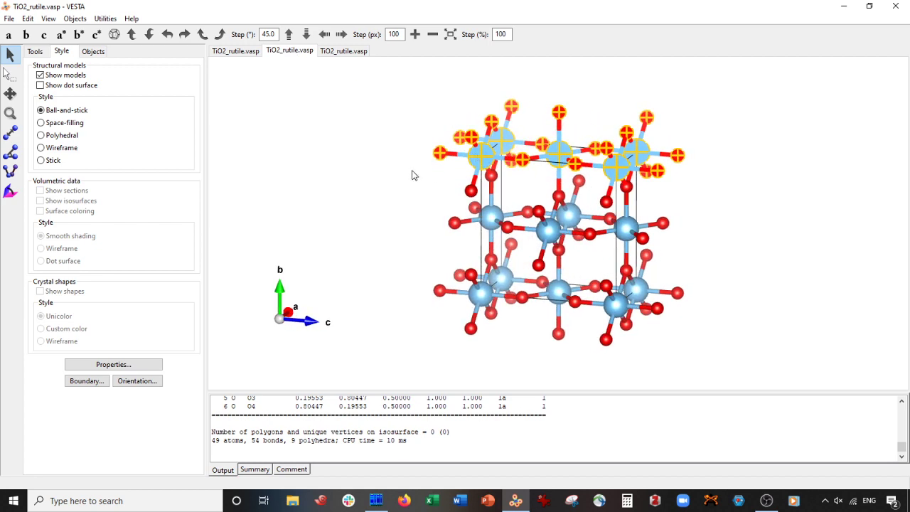
# Step: Export the transformed cell in VASP format as TiO2_rutile_110_exposed.vasp with Cartesian coordinates and no Niggli reduction
pyautogui.click(9, 19)
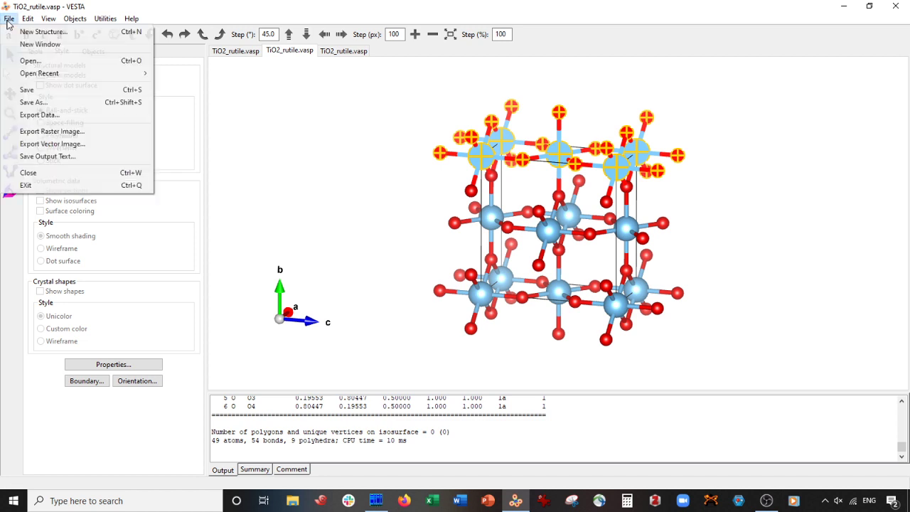
pyautogui.click(29, 115)
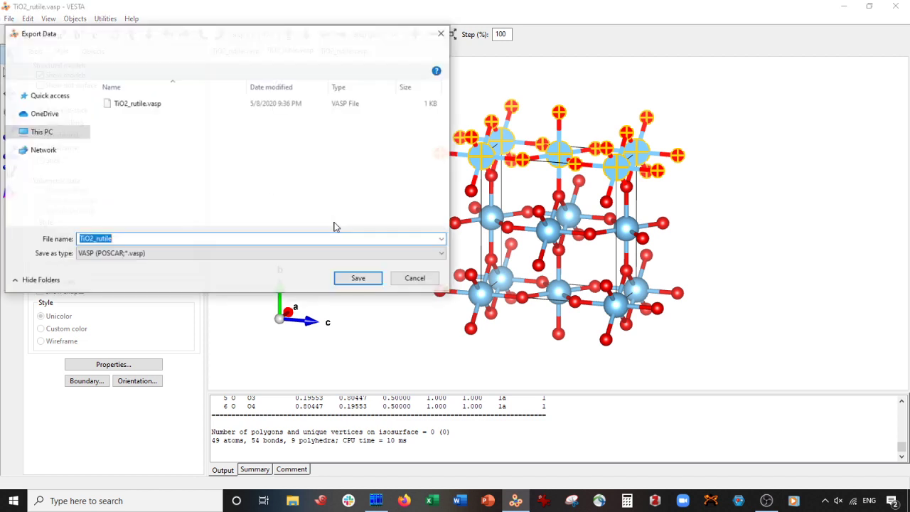
pyautogui.click(143, 240)
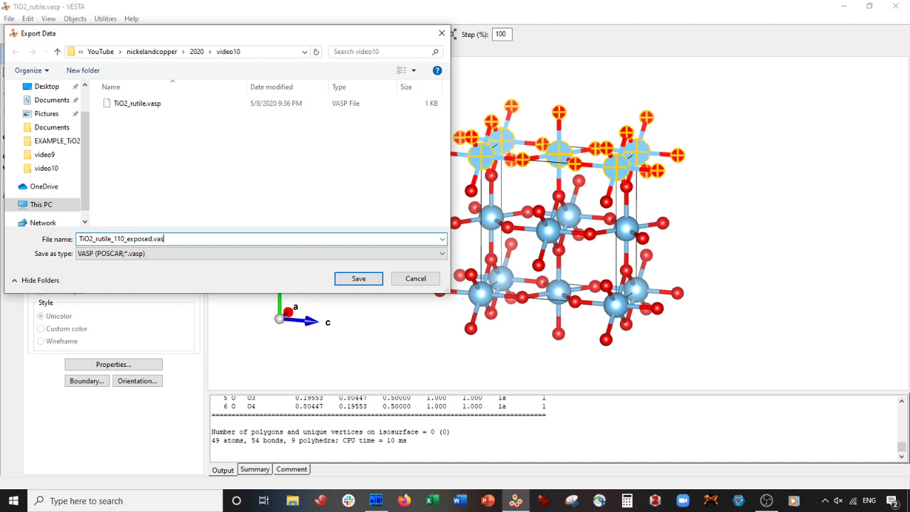
pyautogui.click(358, 278)
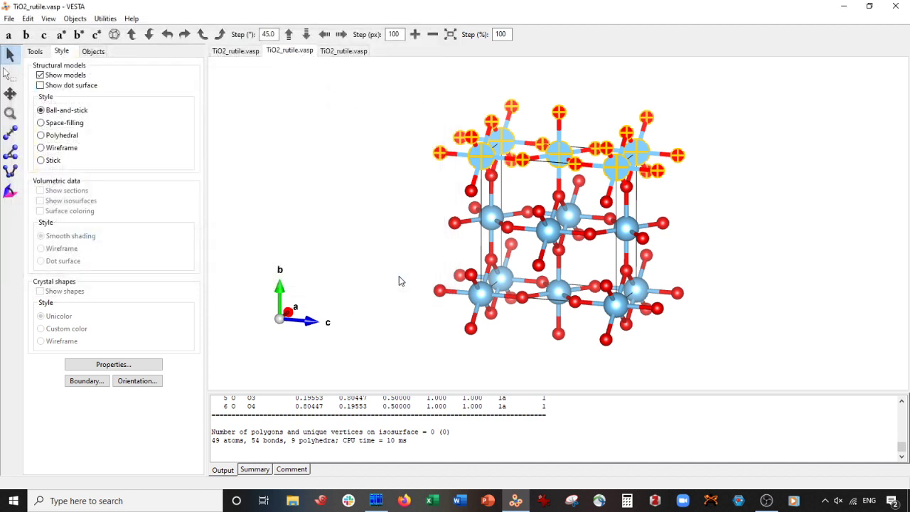
pyautogui.click(91, 103)
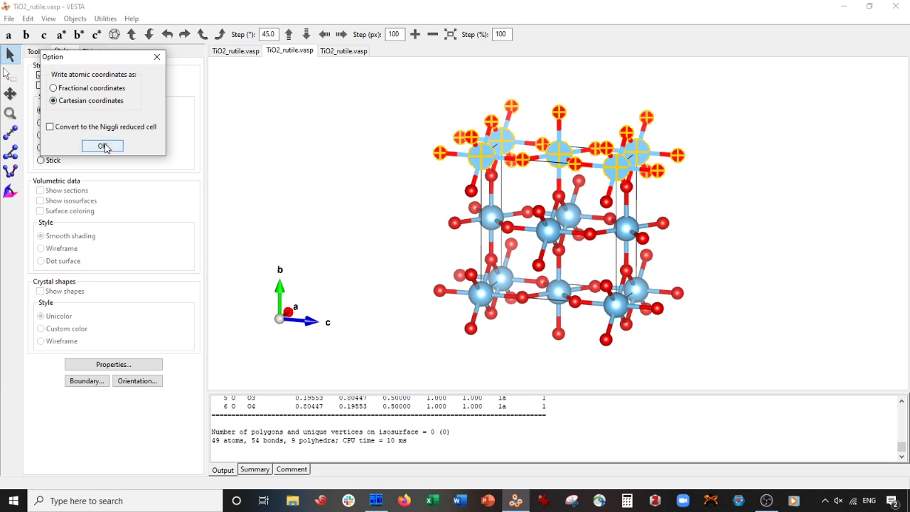
pyautogui.click(102, 146)
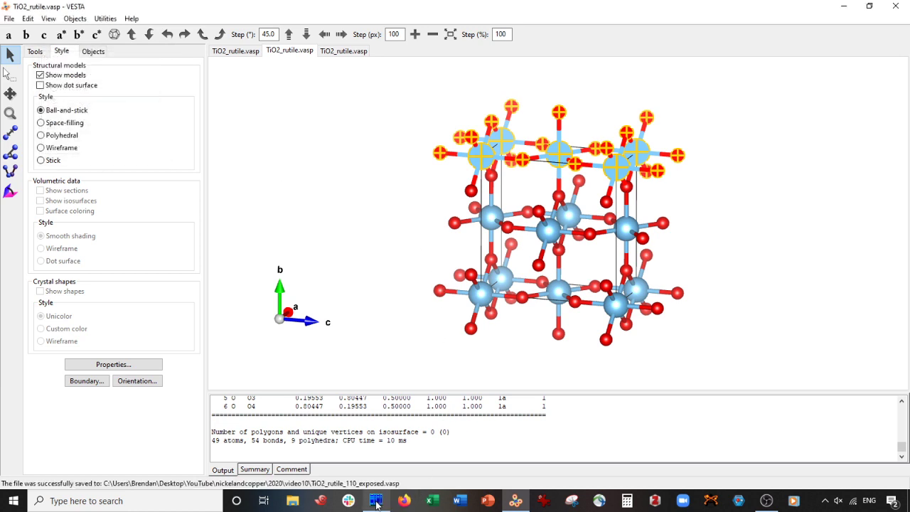
# Step: Switch to Far Manager, leave basis_change.txt, and open TiO2_rutile_110_exposed.vasp to check its Ti and O atom counts
pyautogui.moveTo(376, 502)
pyautogui.click(398, 462)
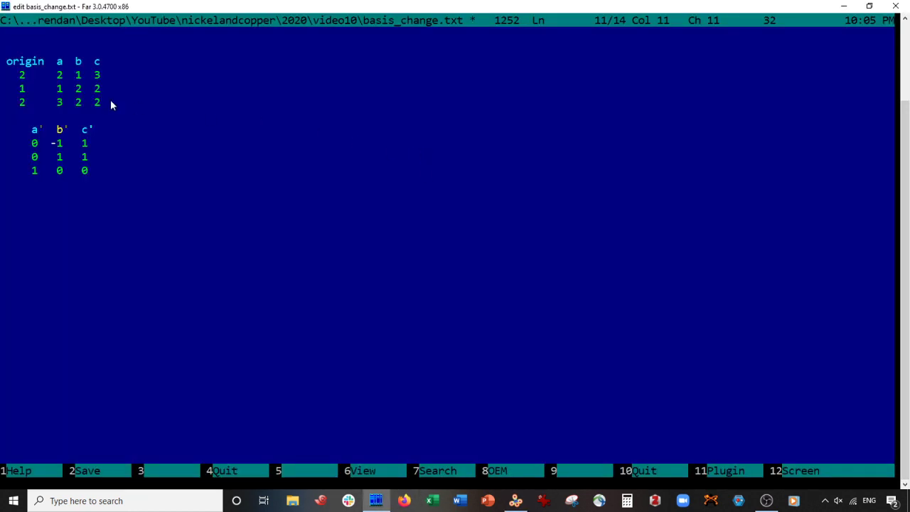
pyautogui.press('Escape')
pyautogui.click(505, 88)
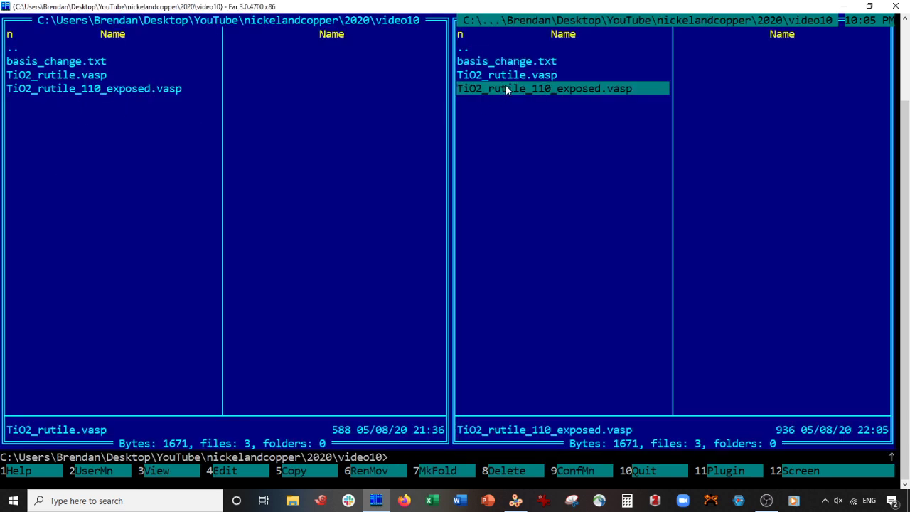
pyautogui.press('F4')
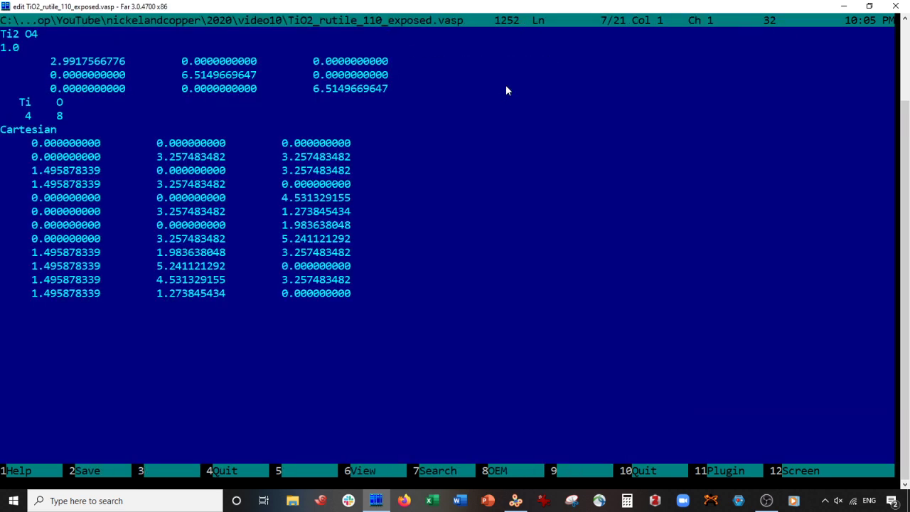
pyautogui.click(65, 119)
pyautogui.click(116, 121)
# Step: Compare the lattice vectors and atom counts of the original TiO2_rutile.vasp with those of the exported 110 file
pyautogui.press('Escape')
pyautogui.press('Up')
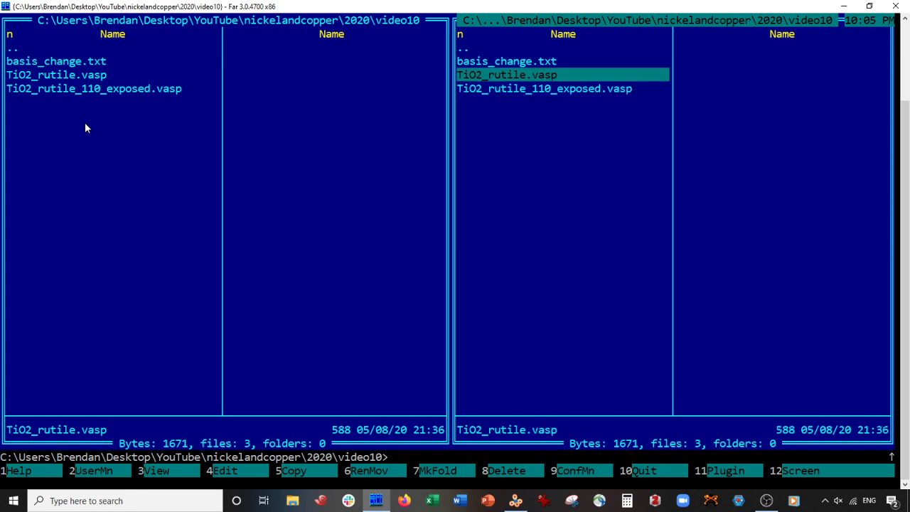
pyautogui.press('F4')
pyautogui.press('Down')
pyautogui.press('Down')
pyautogui.press('Down')
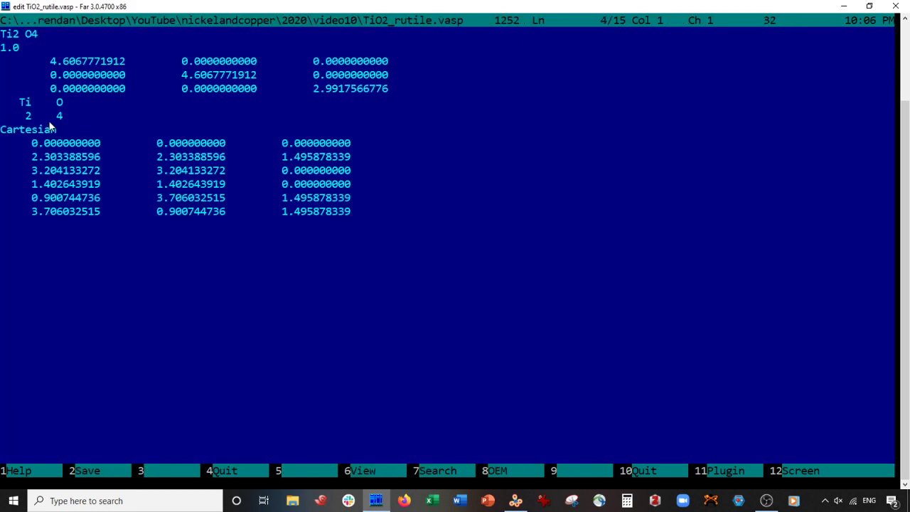
pyautogui.press('Escape')
pyautogui.press('Down')
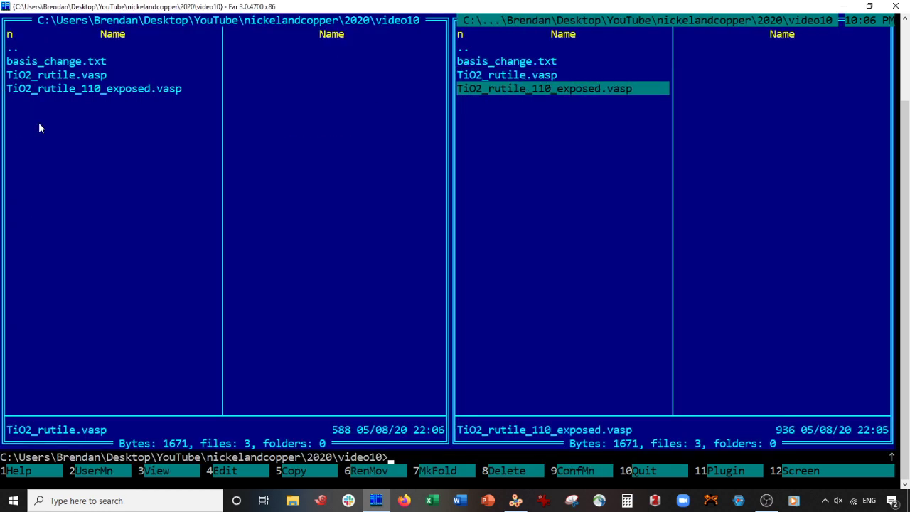
pyautogui.press('F4')
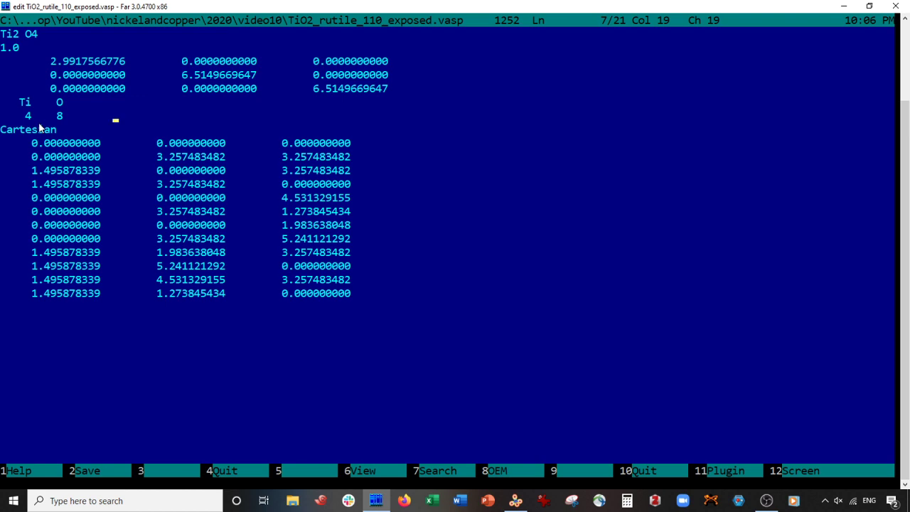
# Step: Switch back to VESTA, clear the atom selection, and shift the transformed cell within the view
pyautogui.click(515, 501)
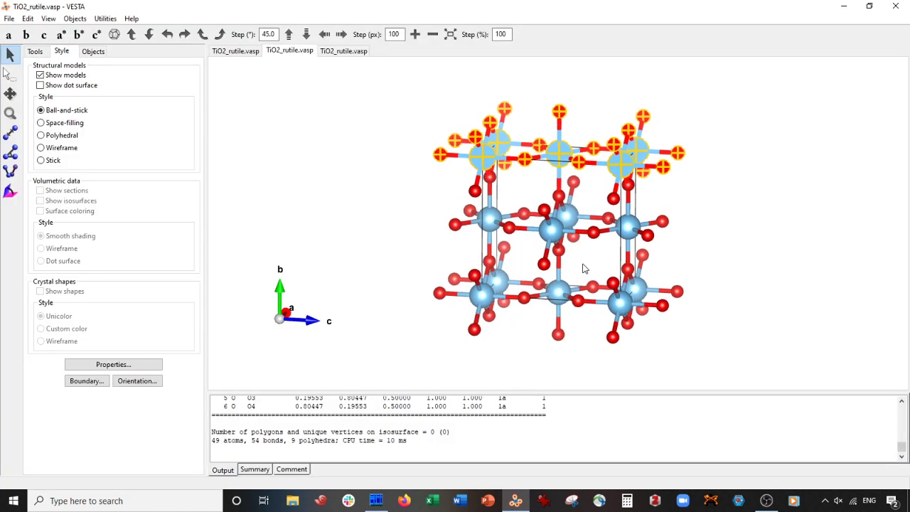
pyautogui.moveTo(584, 269); pyautogui.dragTo(227, 104)
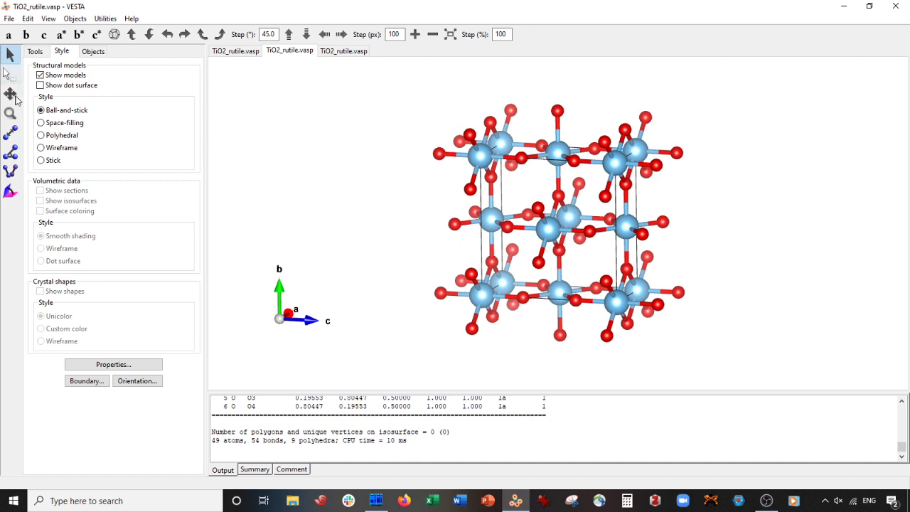
pyautogui.click(10, 93)
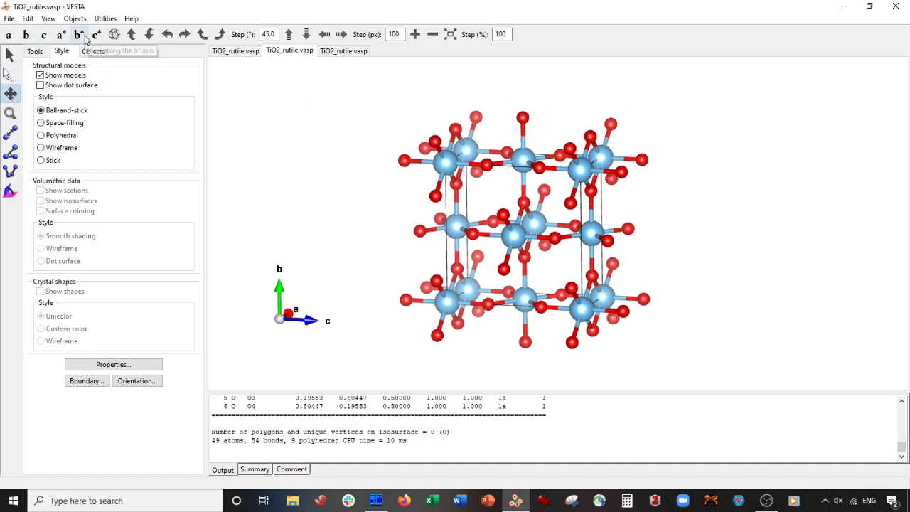
pyautogui.click(766, 500)
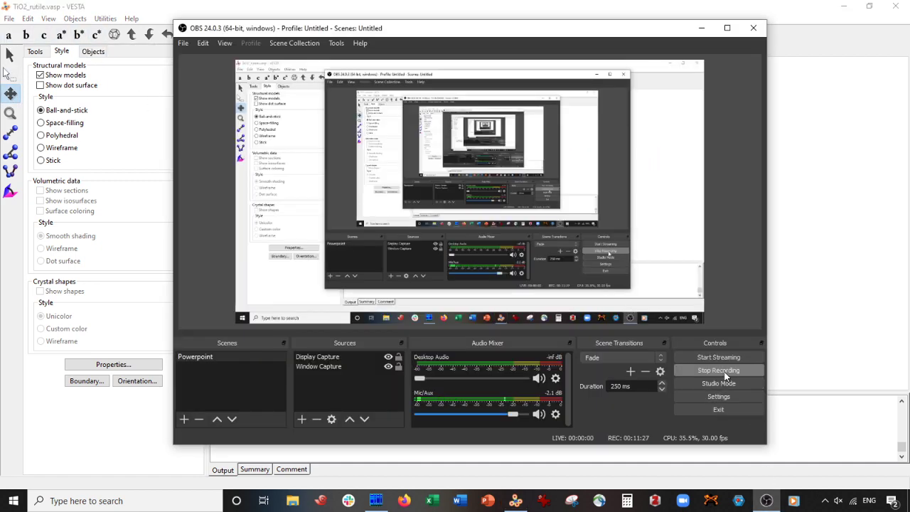